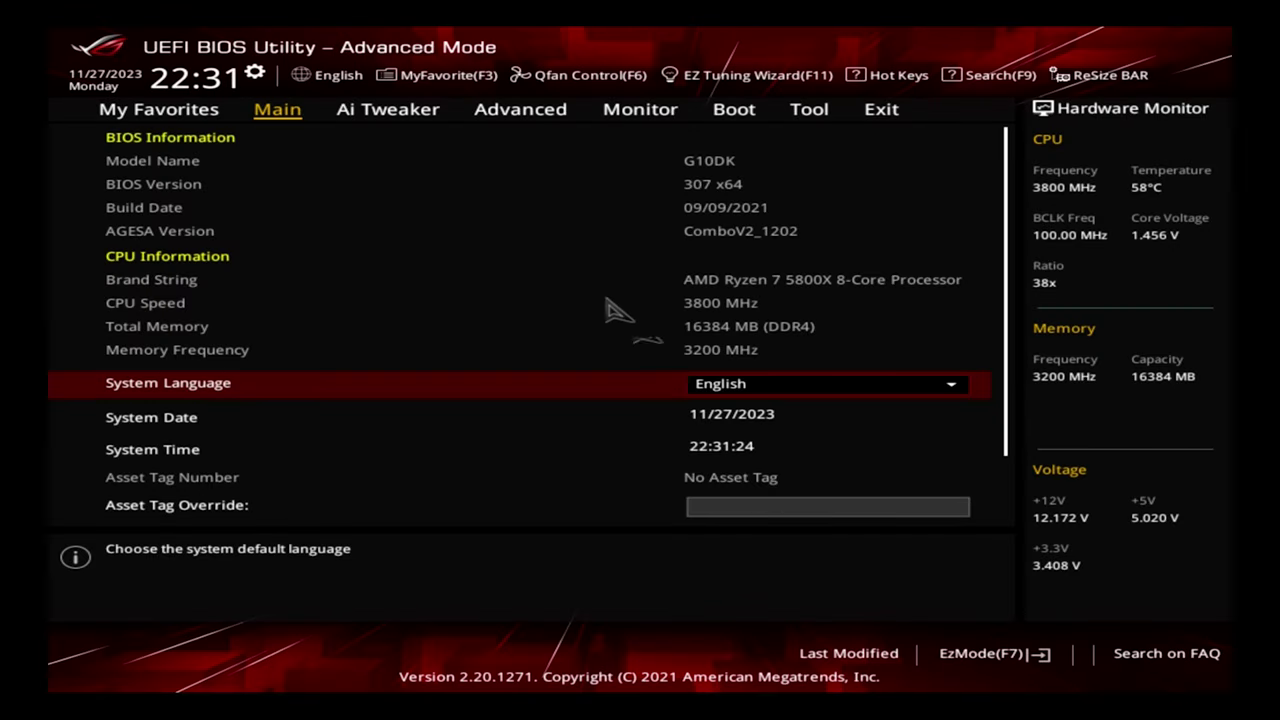
# On Ai Tweaker, review the Ai Overclock Tuner, Memory Frequency and Performance Bias options, leaving them on Auto.
pyautogui.click(398, 113)
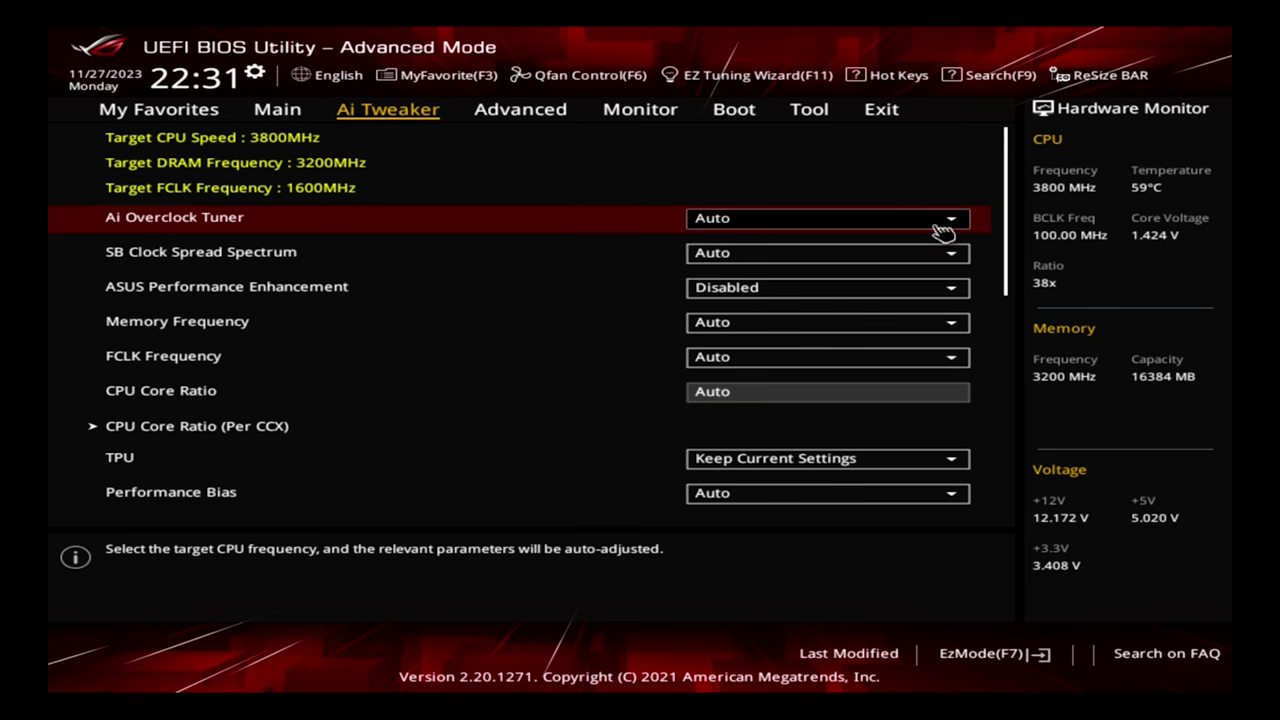
pyautogui.click(832, 222)
pyautogui.press('Escape')
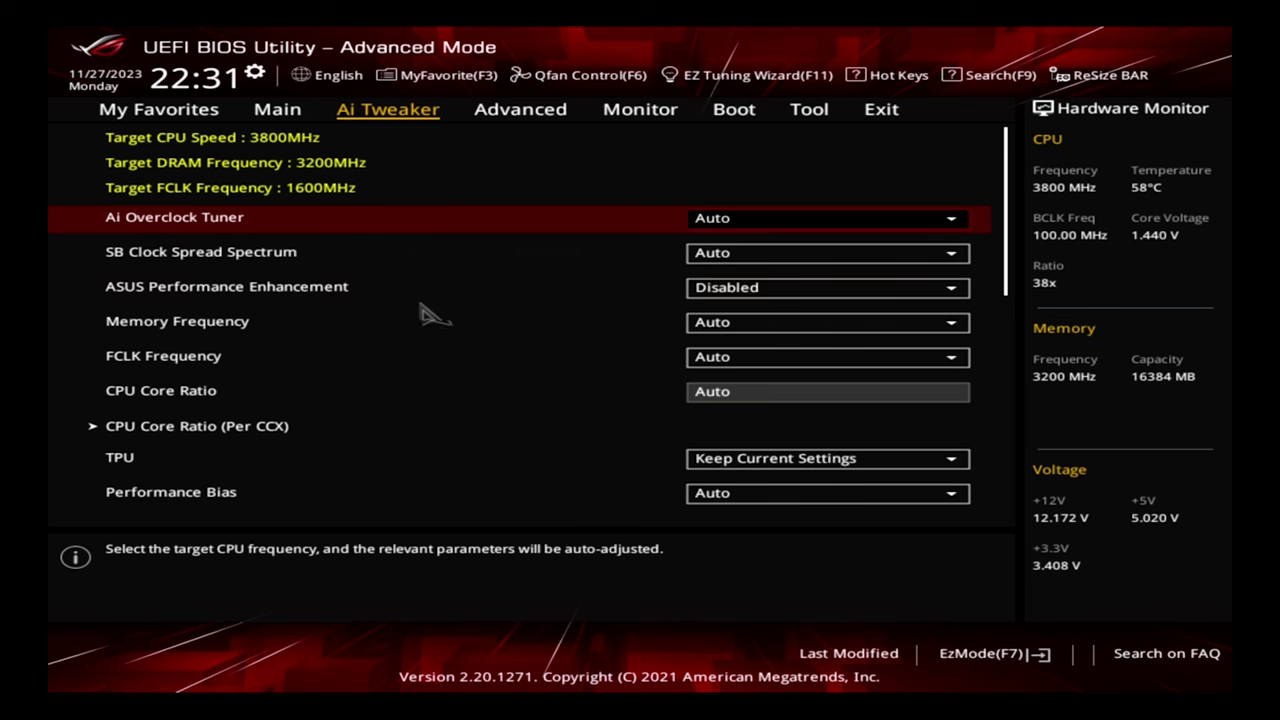
pyautogui.click(822, 332)
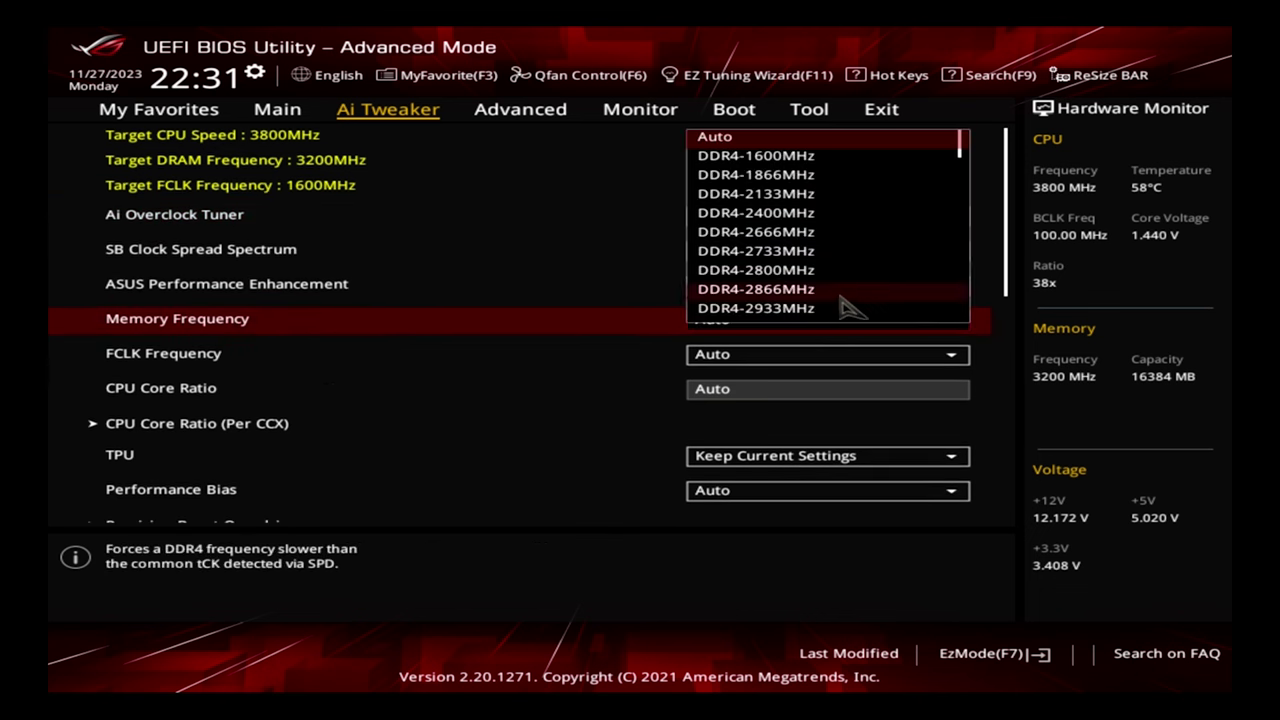
pyautogui.scroll(-5, 830, 288)
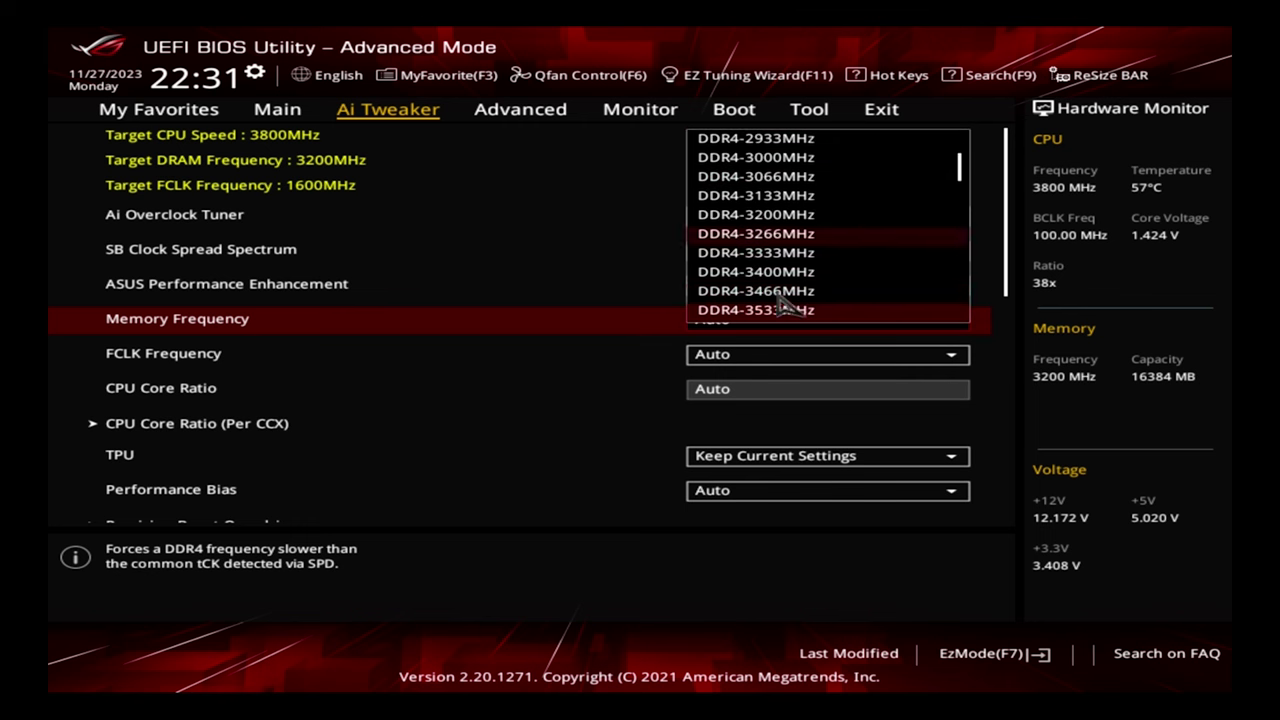
pyautogui.scroll(-4, 780, 300)
pyautogui.click(371, 363)
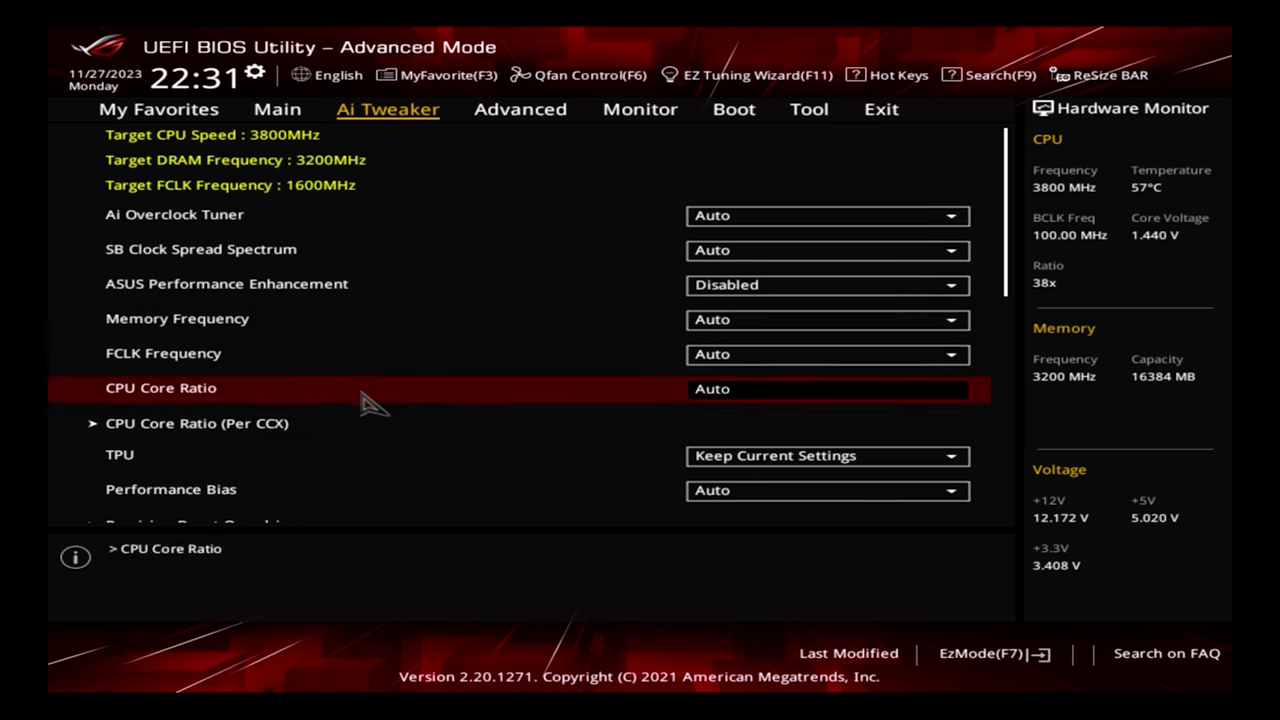
pyautogui.scroll(-2, 449, 434)
pyautogui.scroll(1, 450, 395)
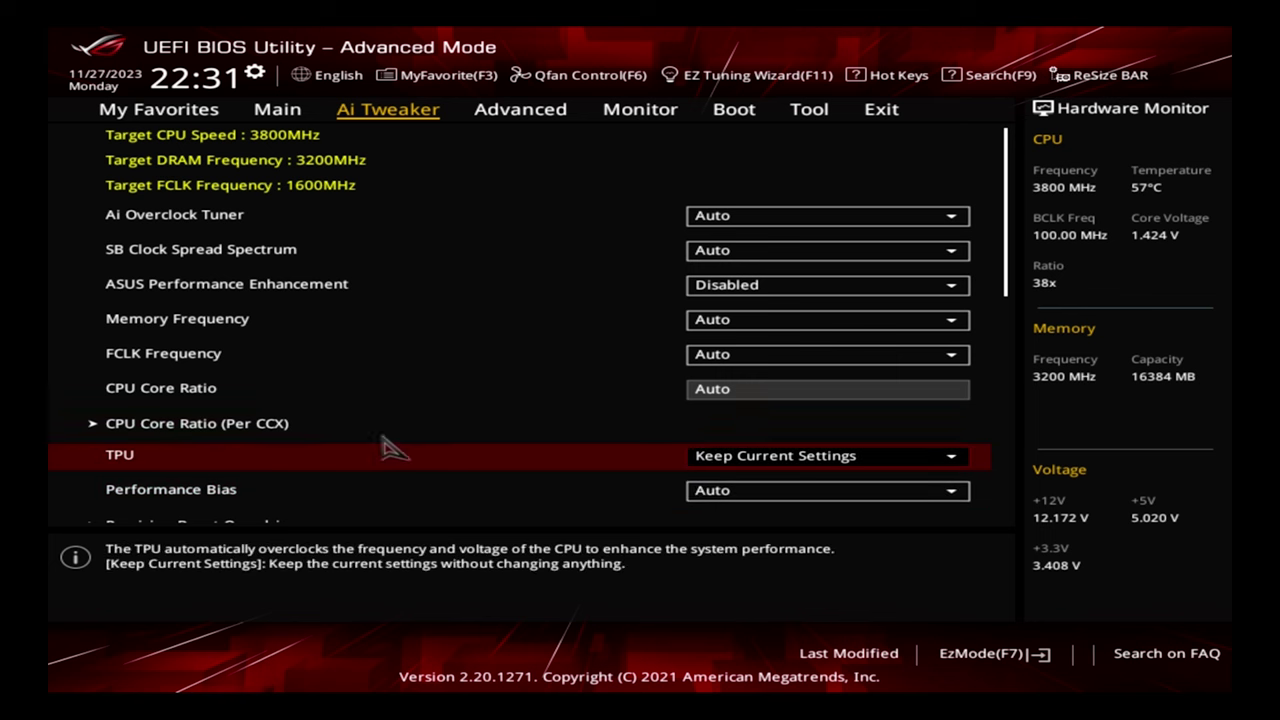
pyautogui.scroll(-7, 413, 428)
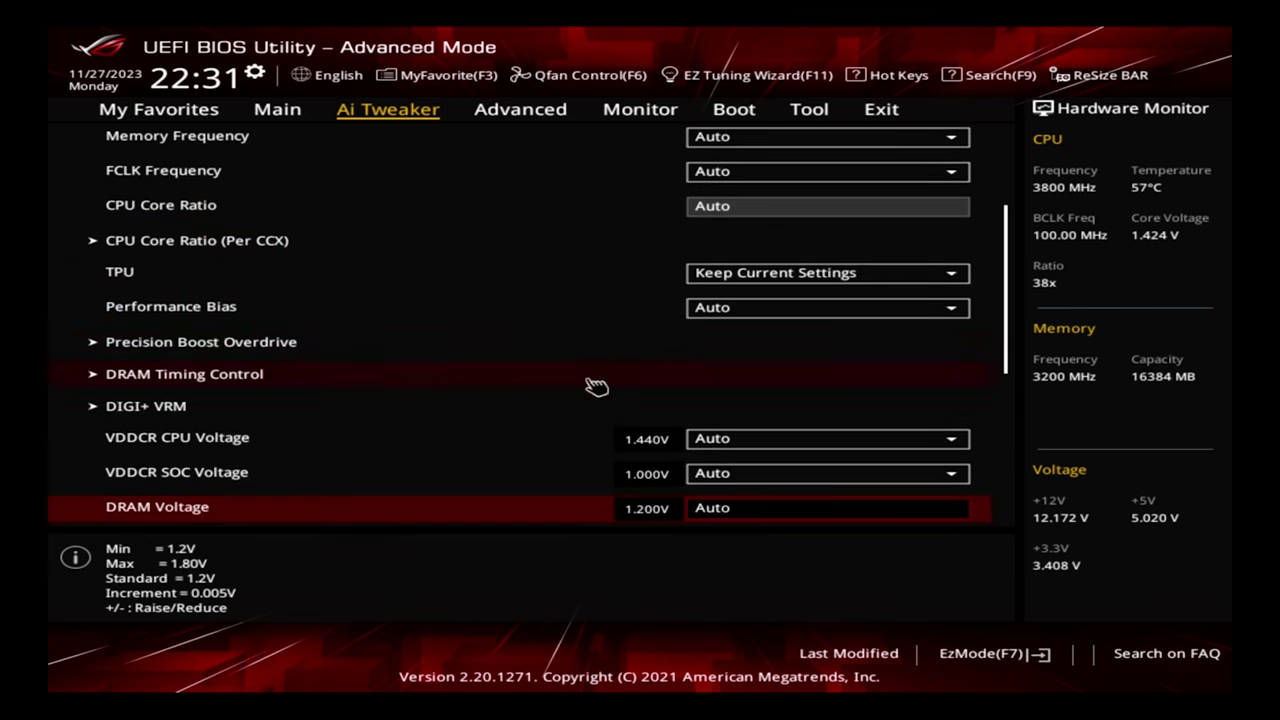
pyautogui.click(773, 310)
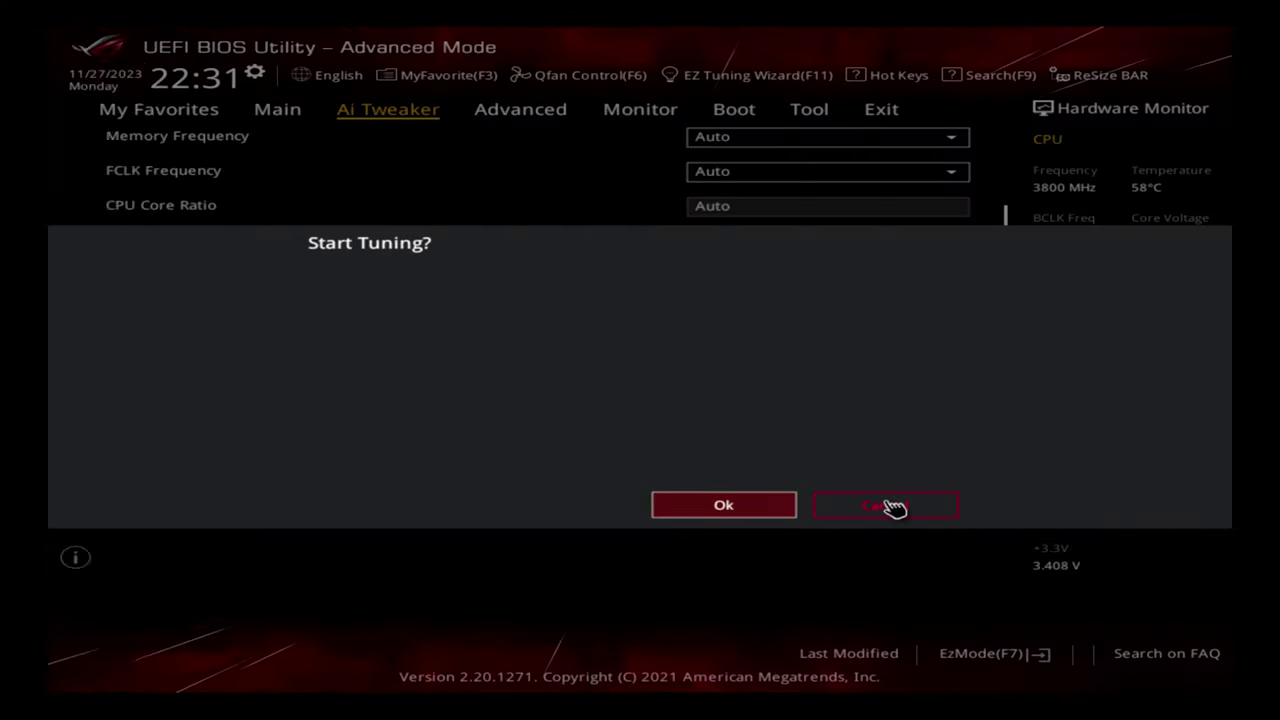
pyautogui.click(886, 509)
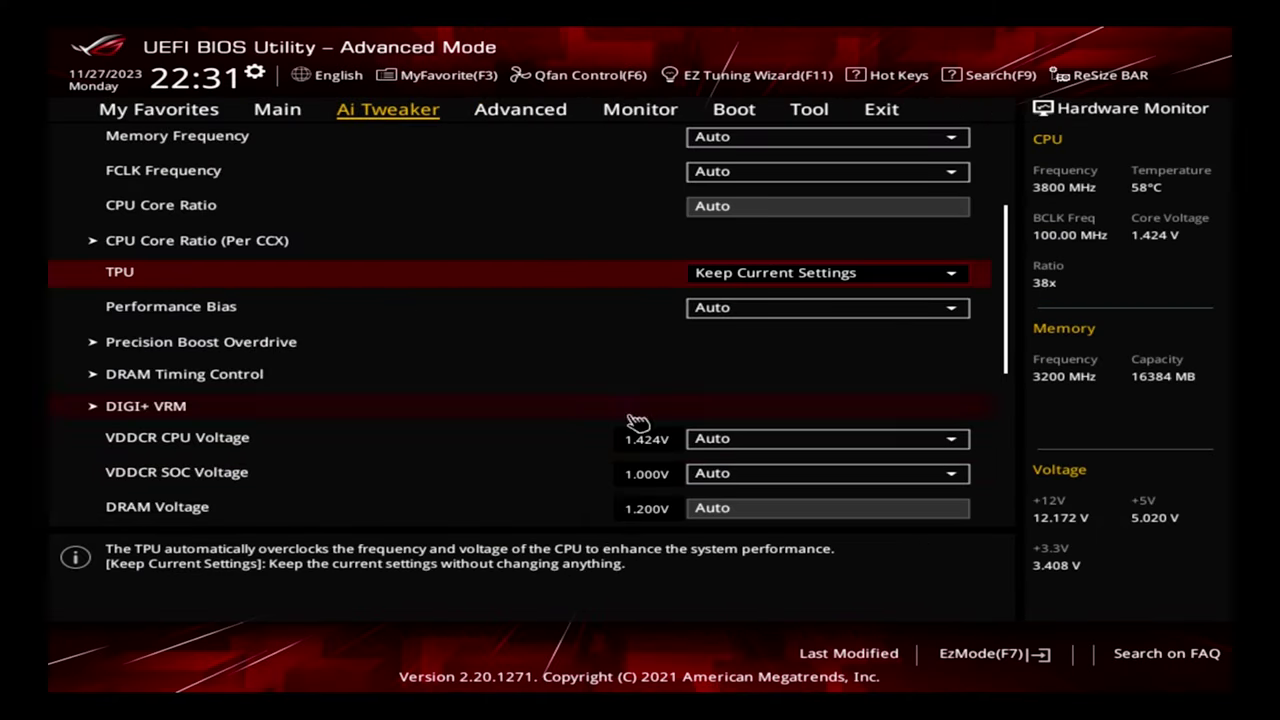
# Open DRAM Timing Control and scroll through the memory timings without changing them.
pyautogui.click(350, 382)
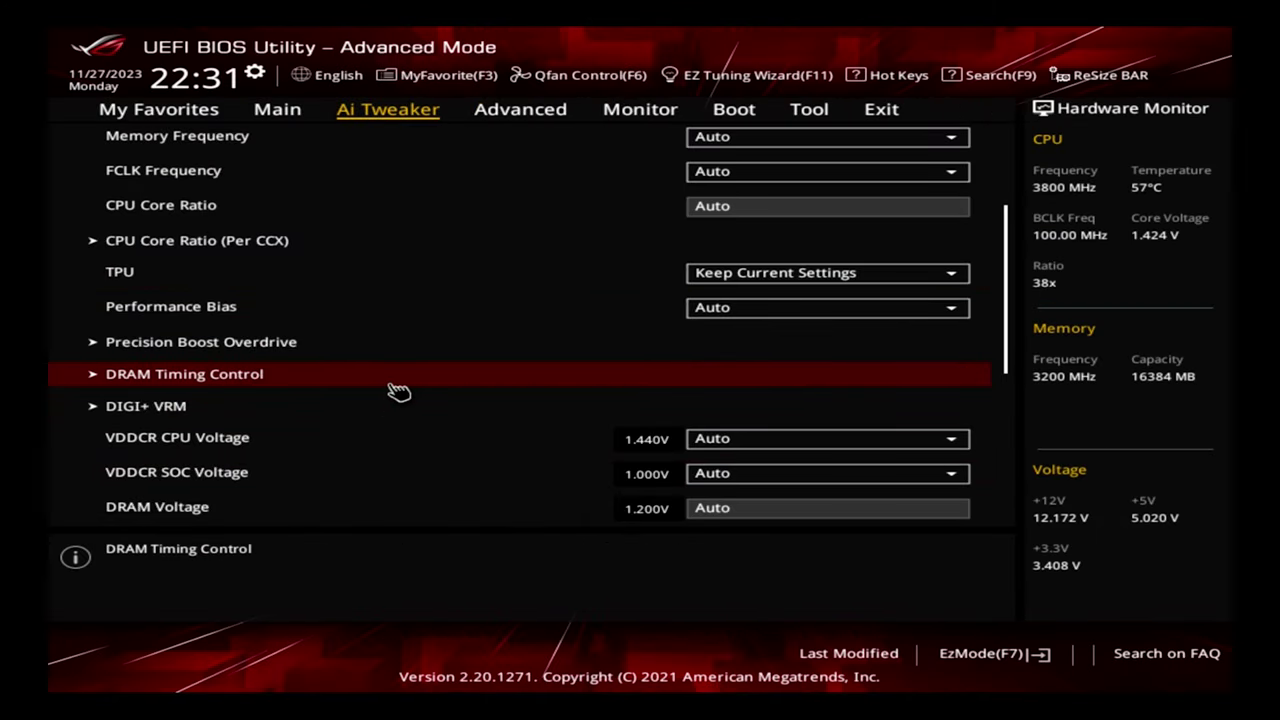
pyautogui.click(396, 385)
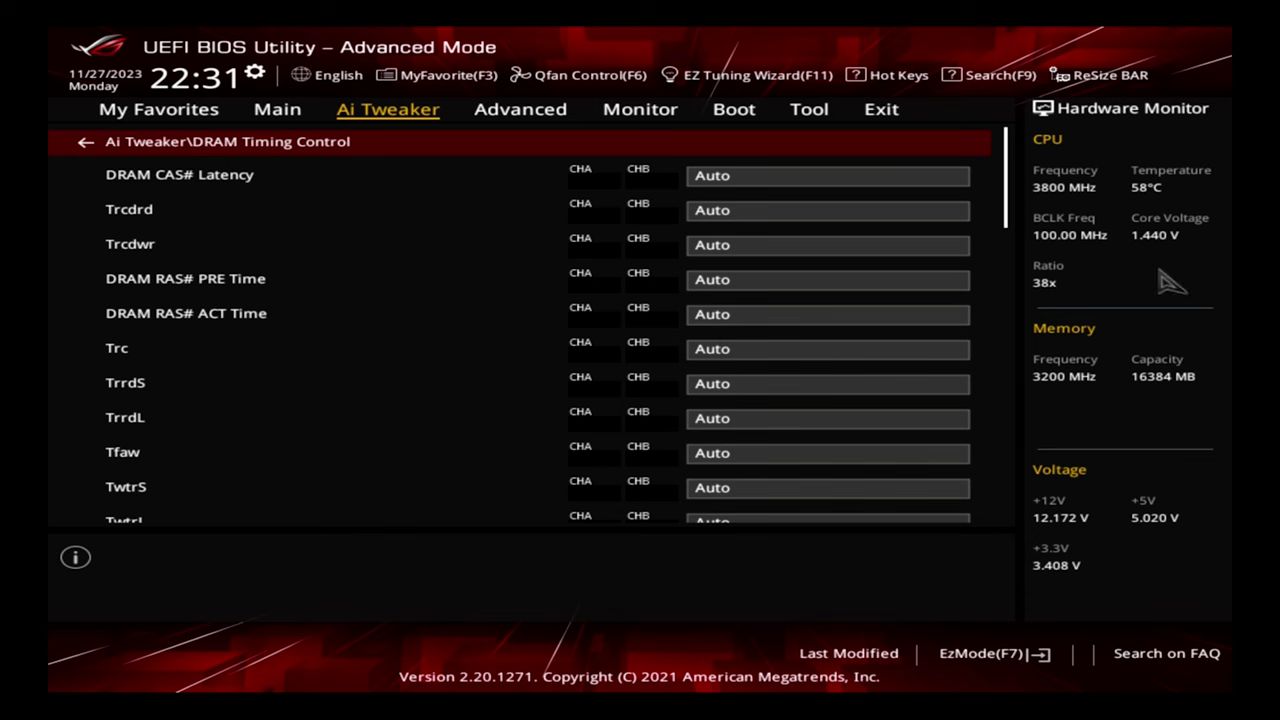
pyautogui.scroll(-5, 587, 470)
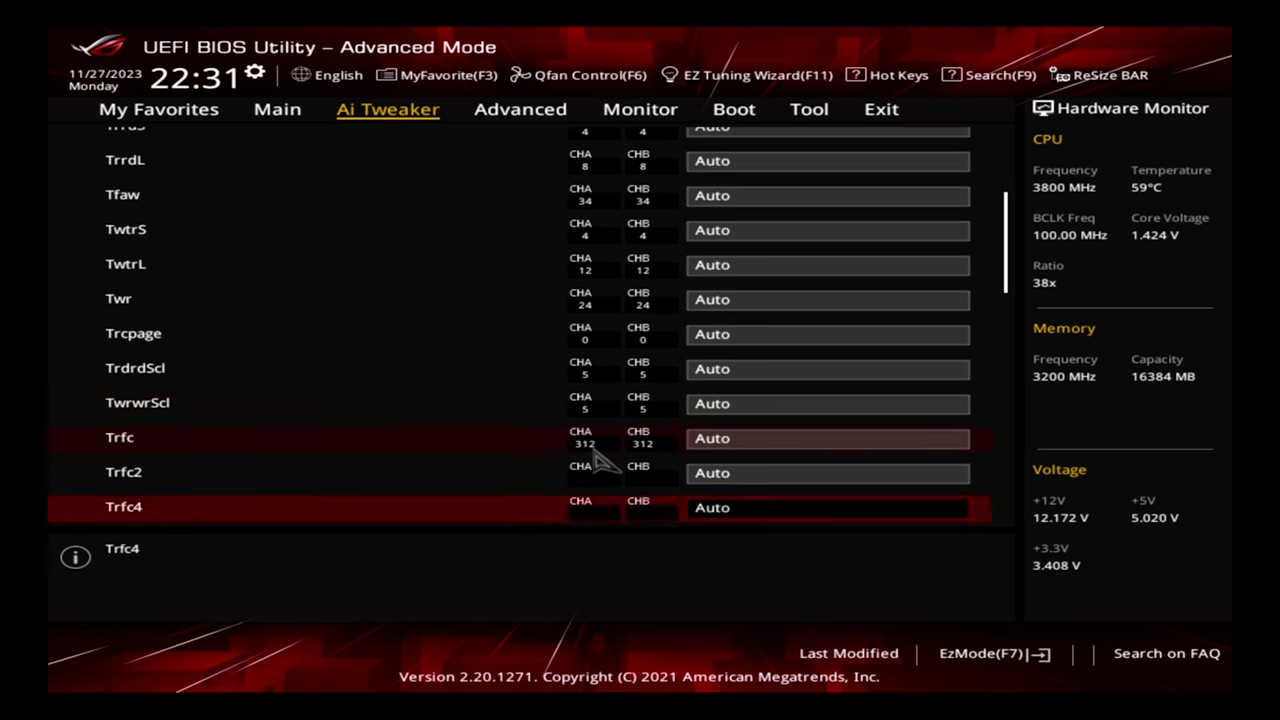
pyautogui.scroll(10, 587, 470)
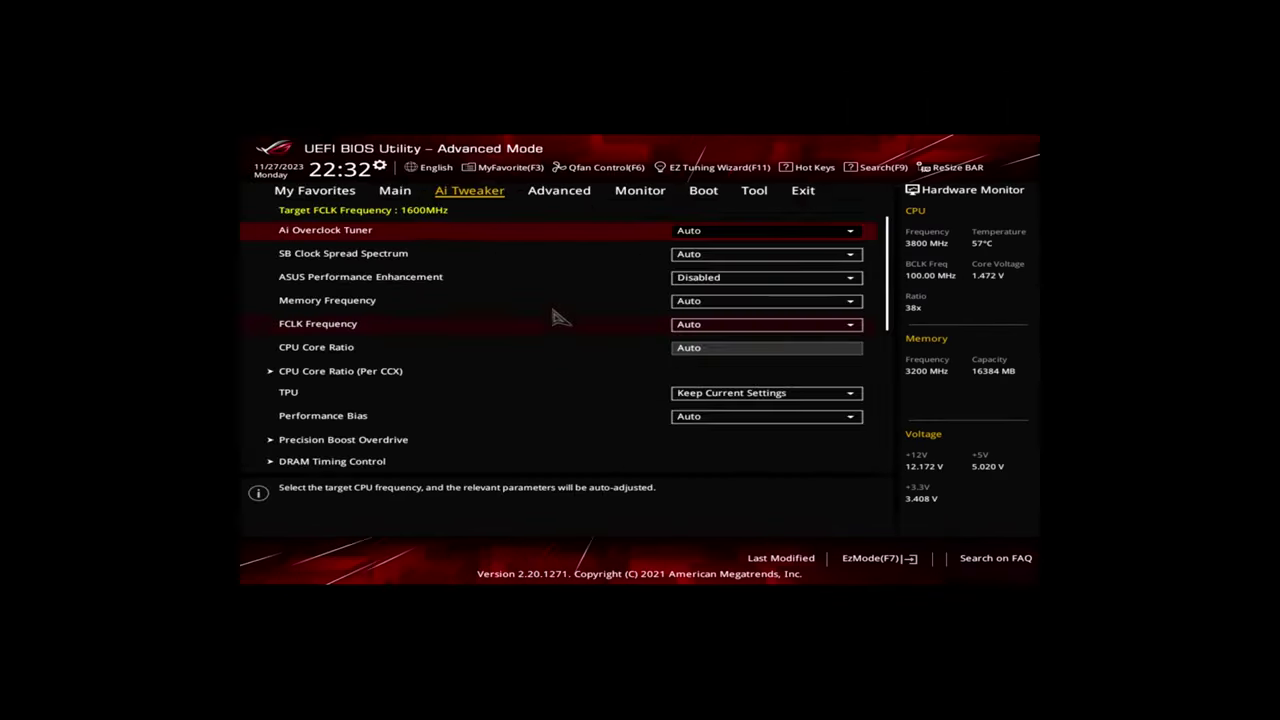
pyautogui.scroll(1, 531, 251)
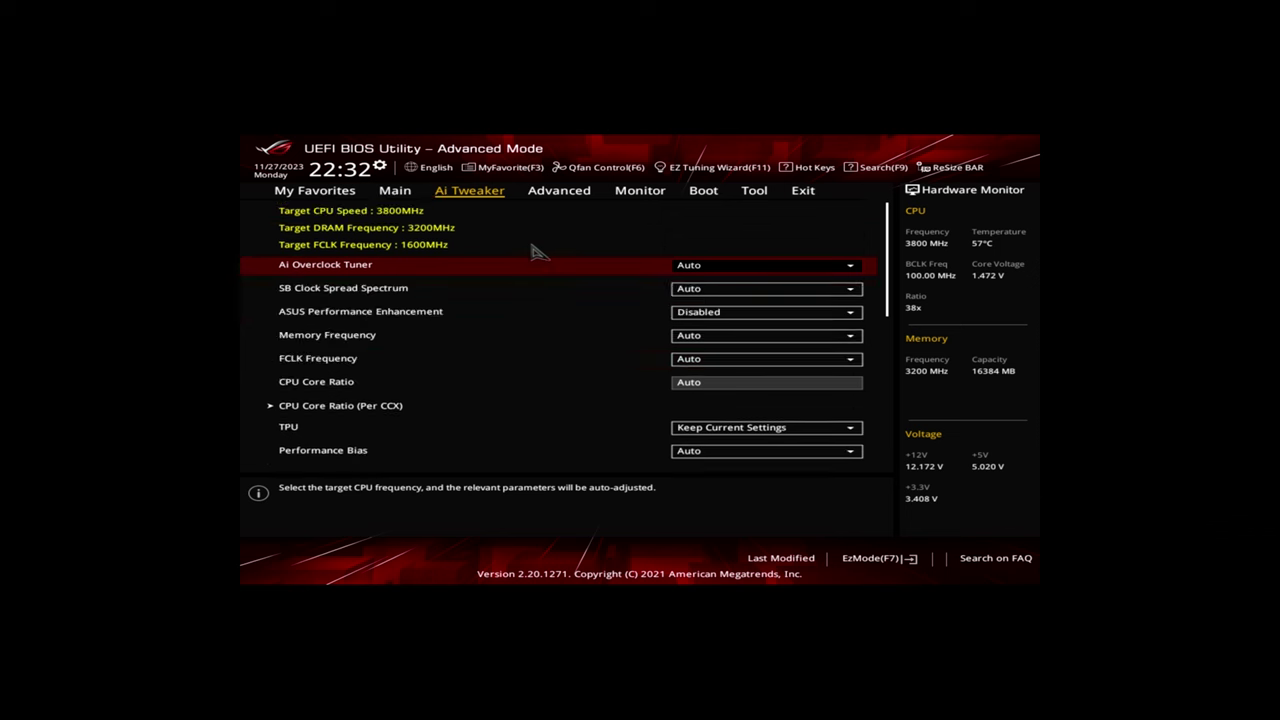
# On the Advanced page, browse CPU Configuration, Onboard Devices Configuration and APM Configuration.
pyautogui.click(551, 193)
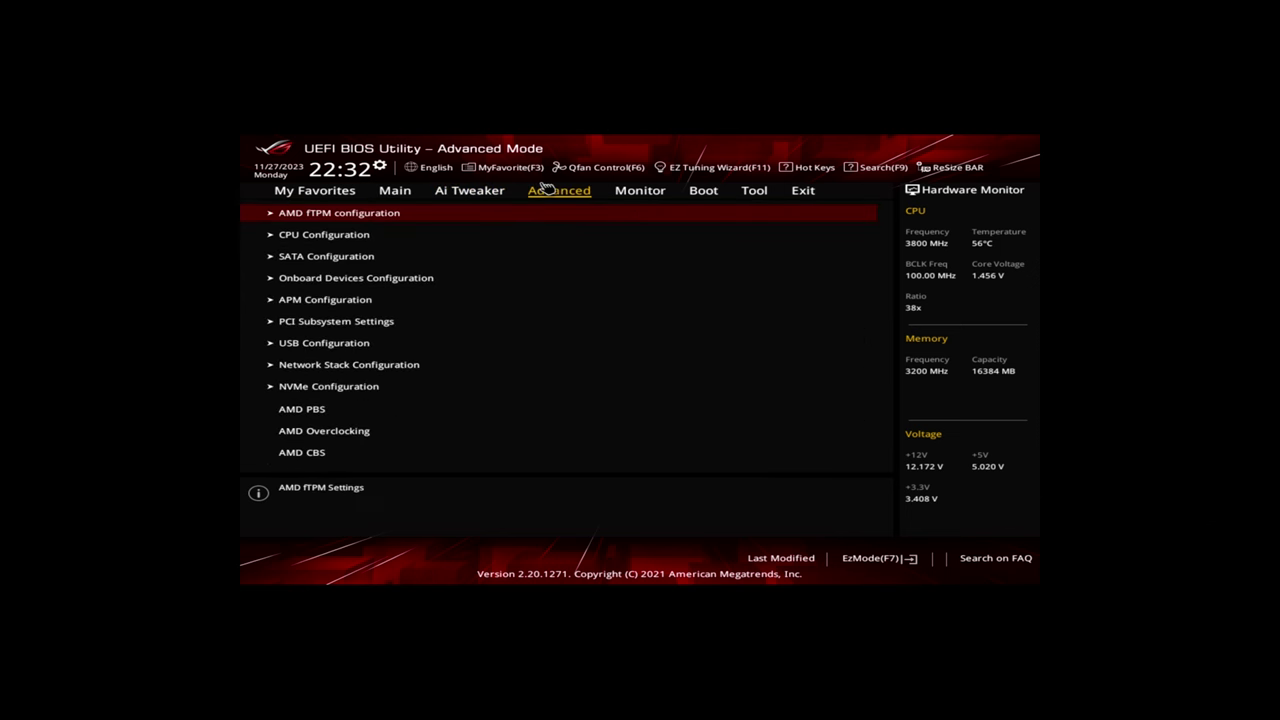
pyautogui.click(352, 236)
pyautogui.press('Up')
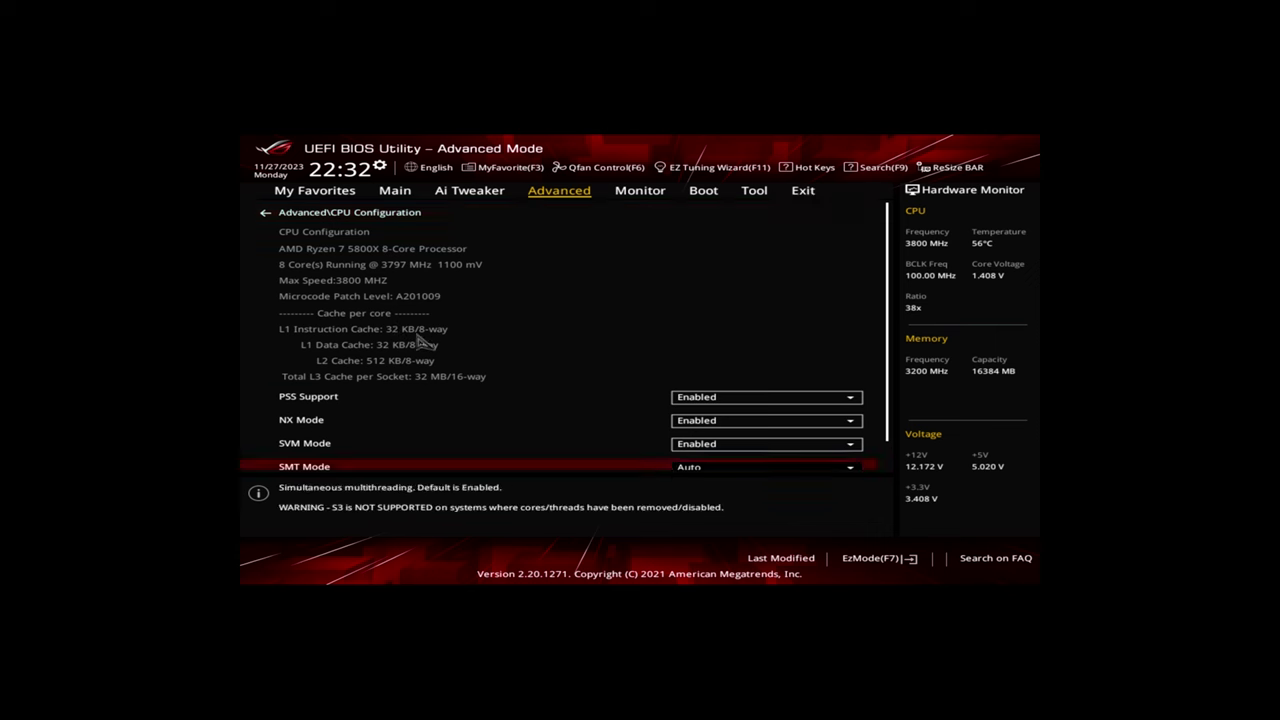
pyautogui.press('Escape')
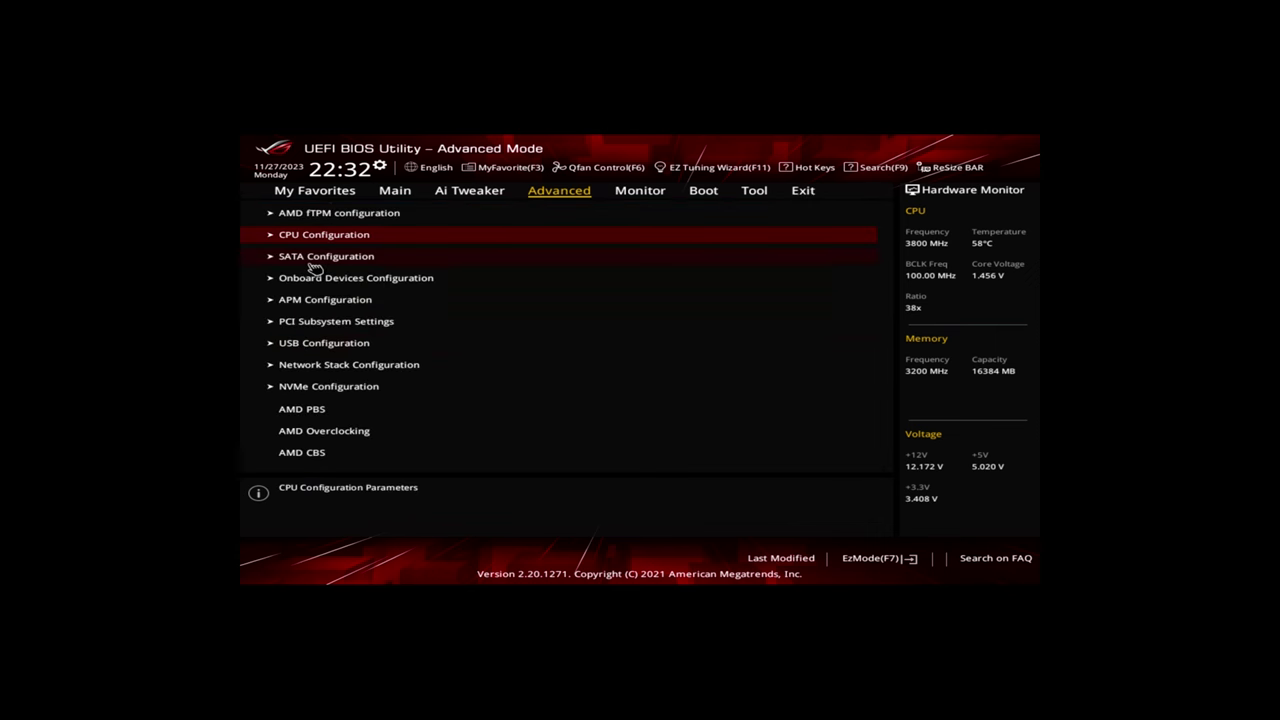
pyautogui.click(364, 282)
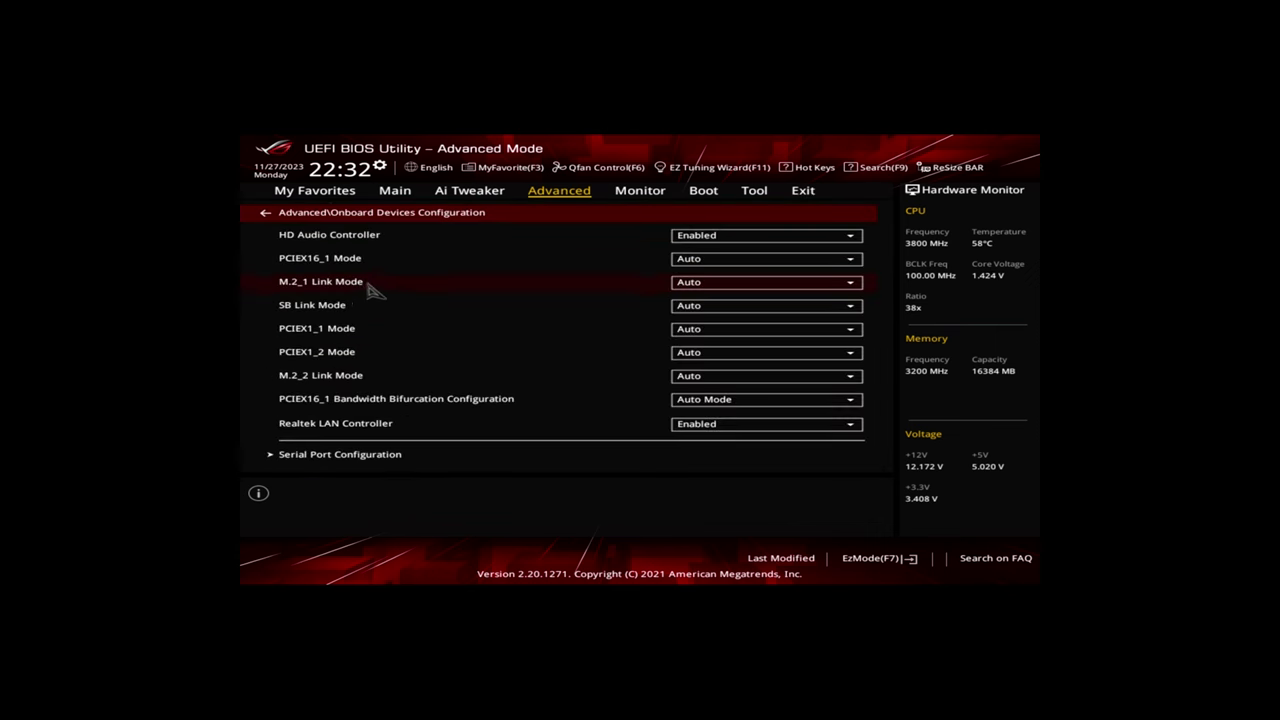
pyautogui.press('Up')
pyautogui.press('Escape')
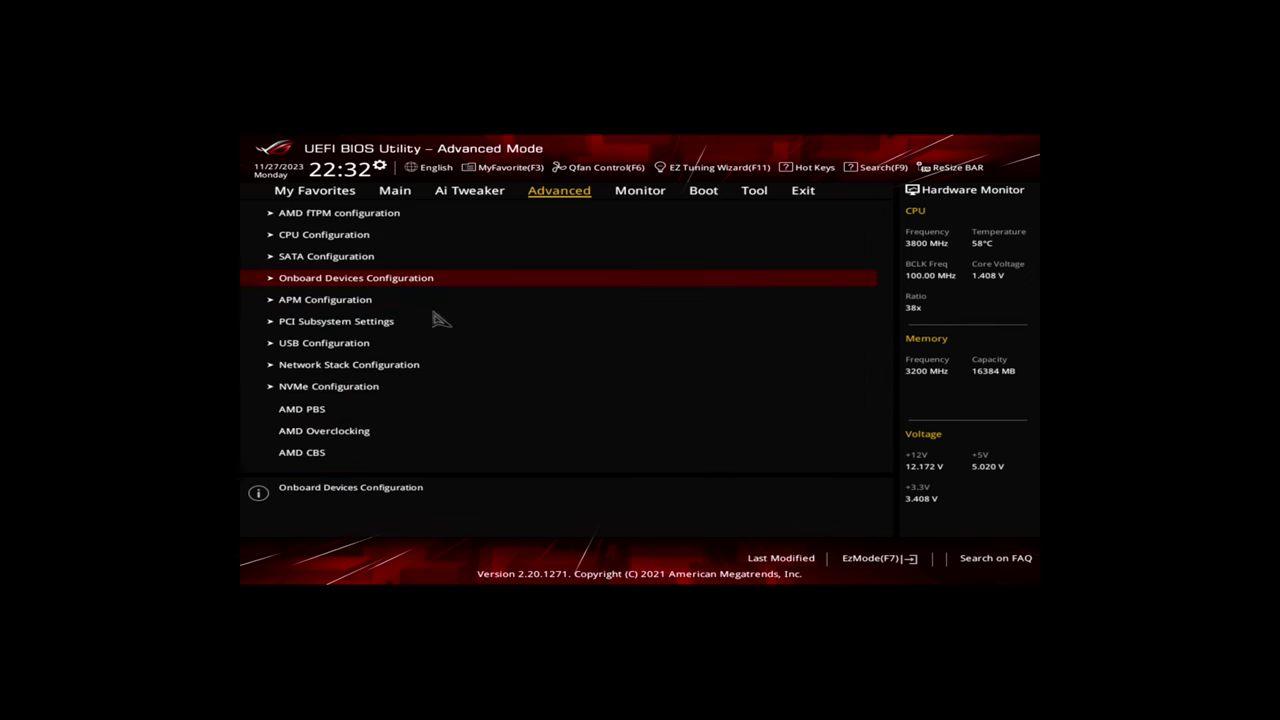
pyautogui.click(338, 301)
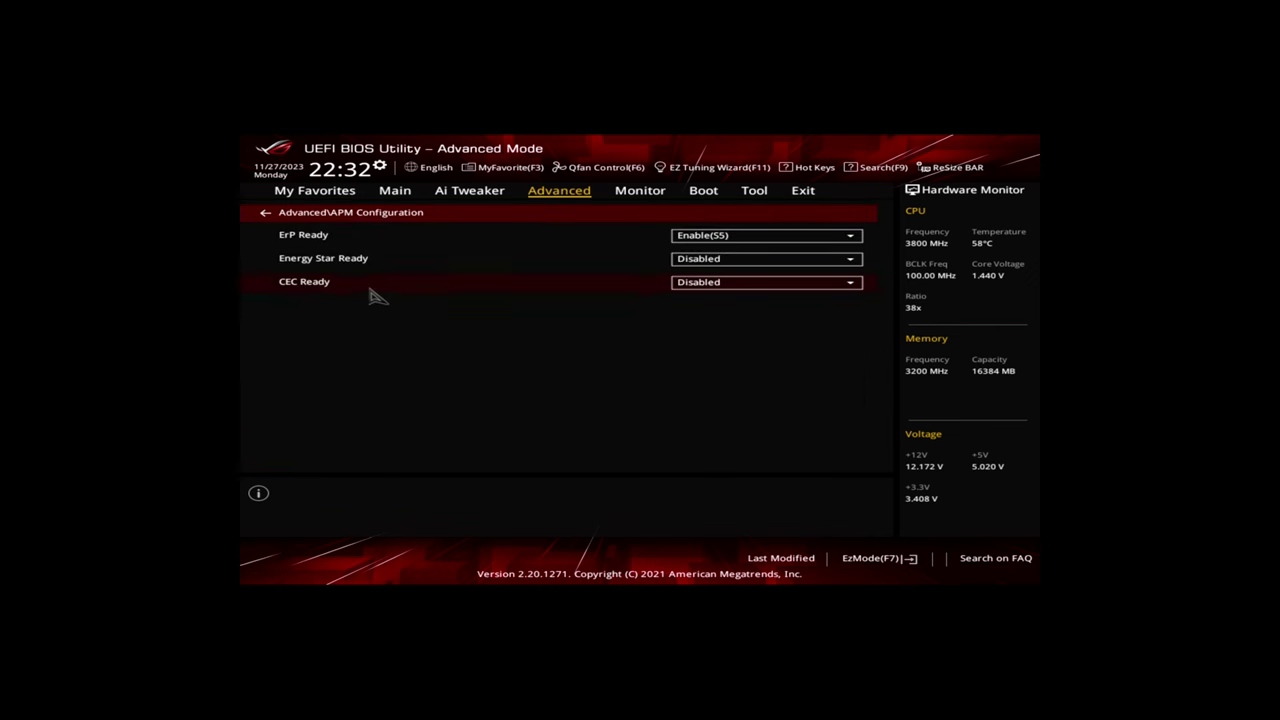
pyautogui.press('Escape')
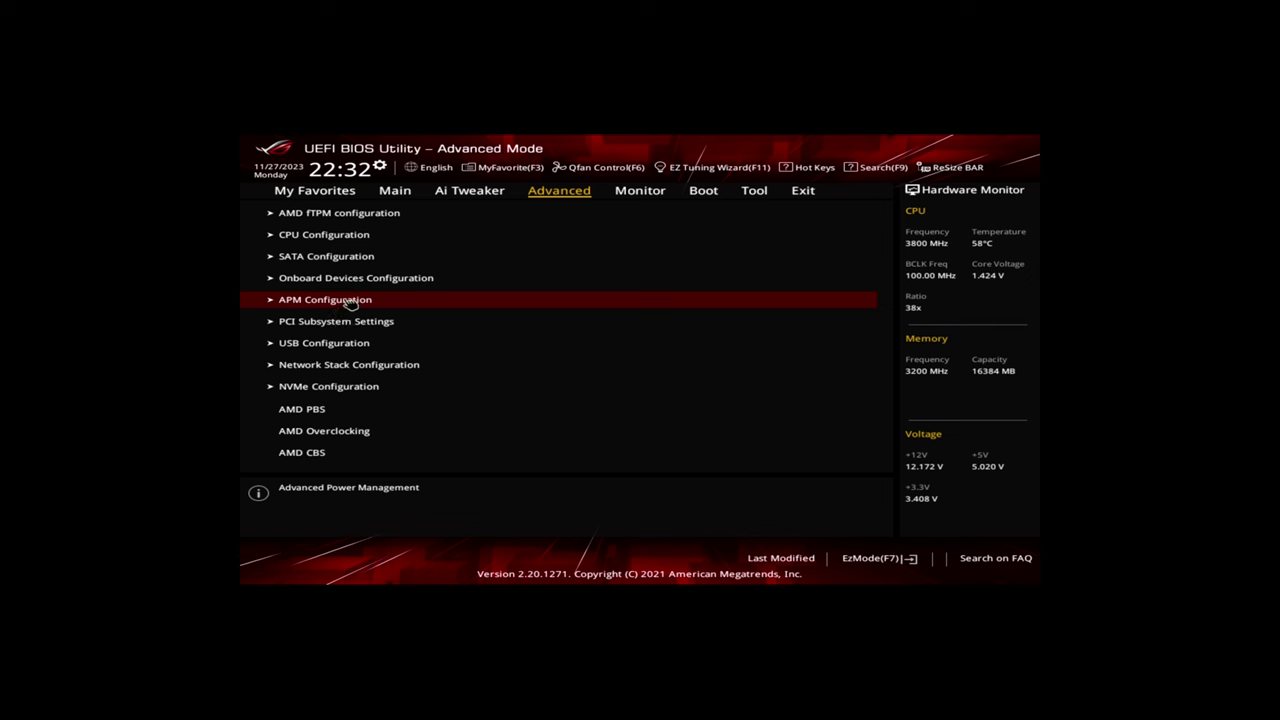
# In APM Configuration, set ErP Ready to Enable(S4+S5).
pyautogui.click(350, 304)
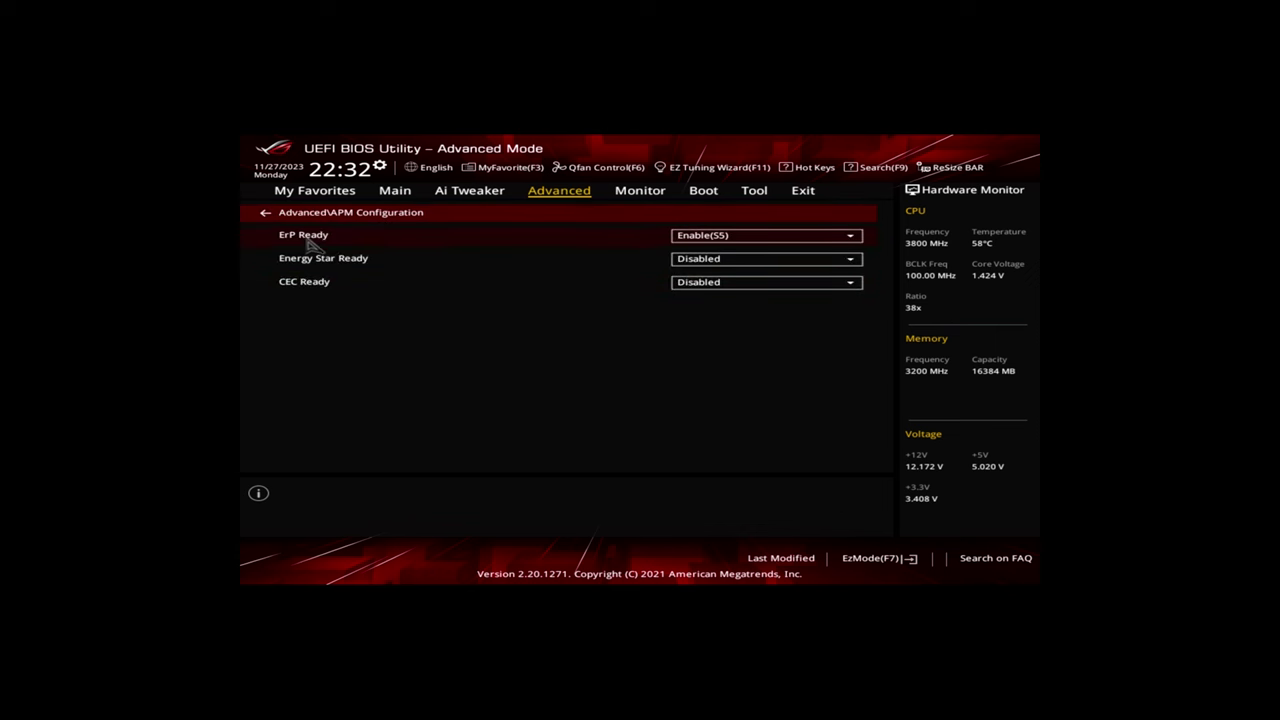
pyautogui.click(740, 245)
pyautogui.click(728, 255)
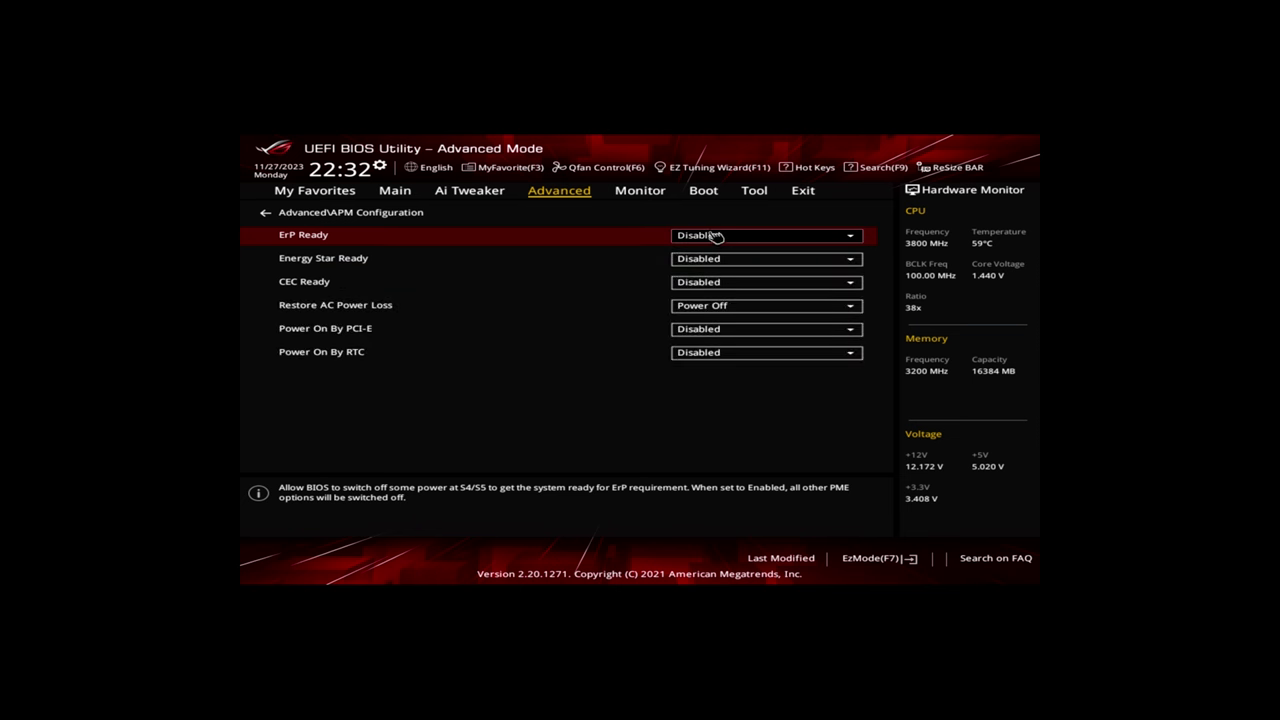
pyautogui.click(738, 240)
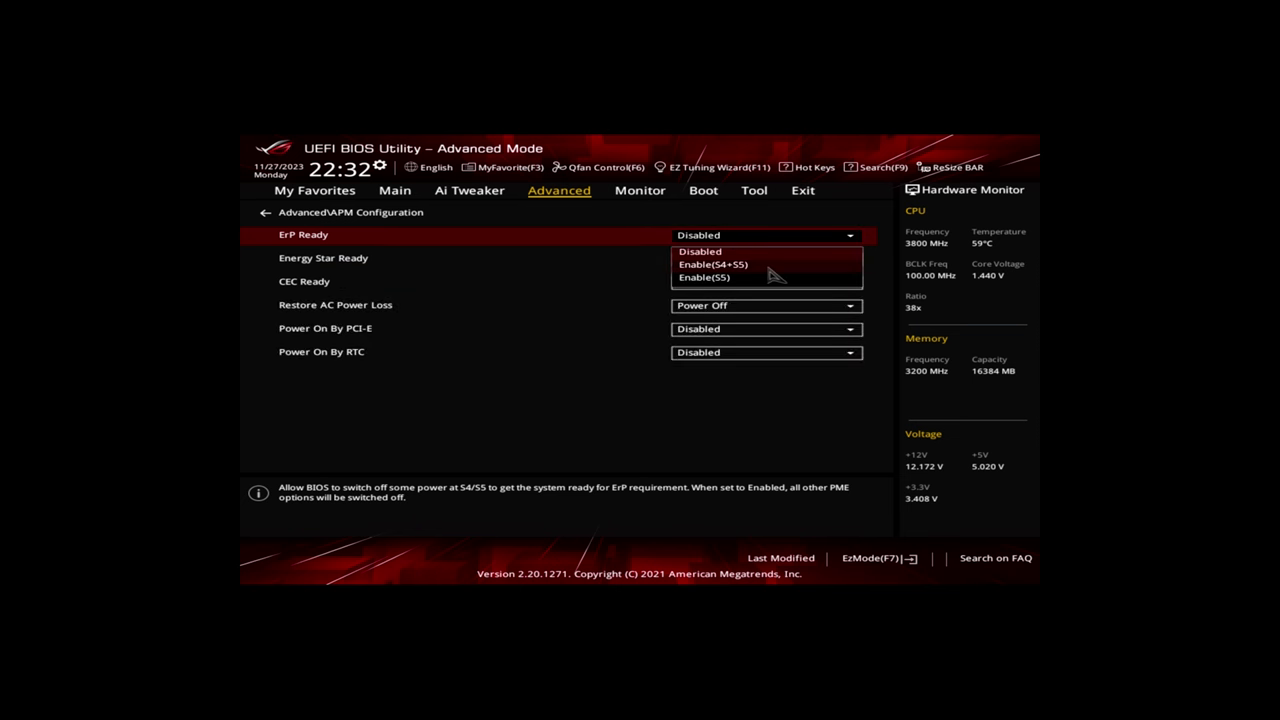
pyautogui.click(769, 266)
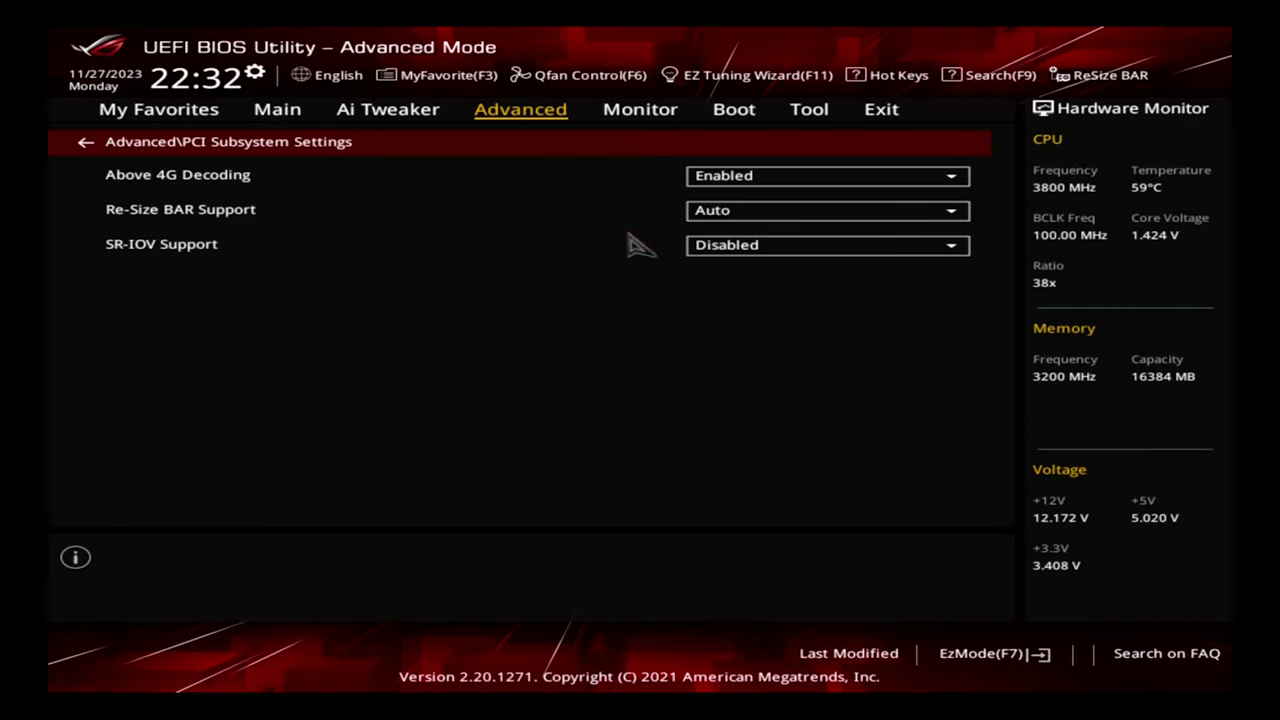
# Set Above 4G Decoding to Enabled in PCI Subsystem Settings.
pyautogui.click(783, 177)
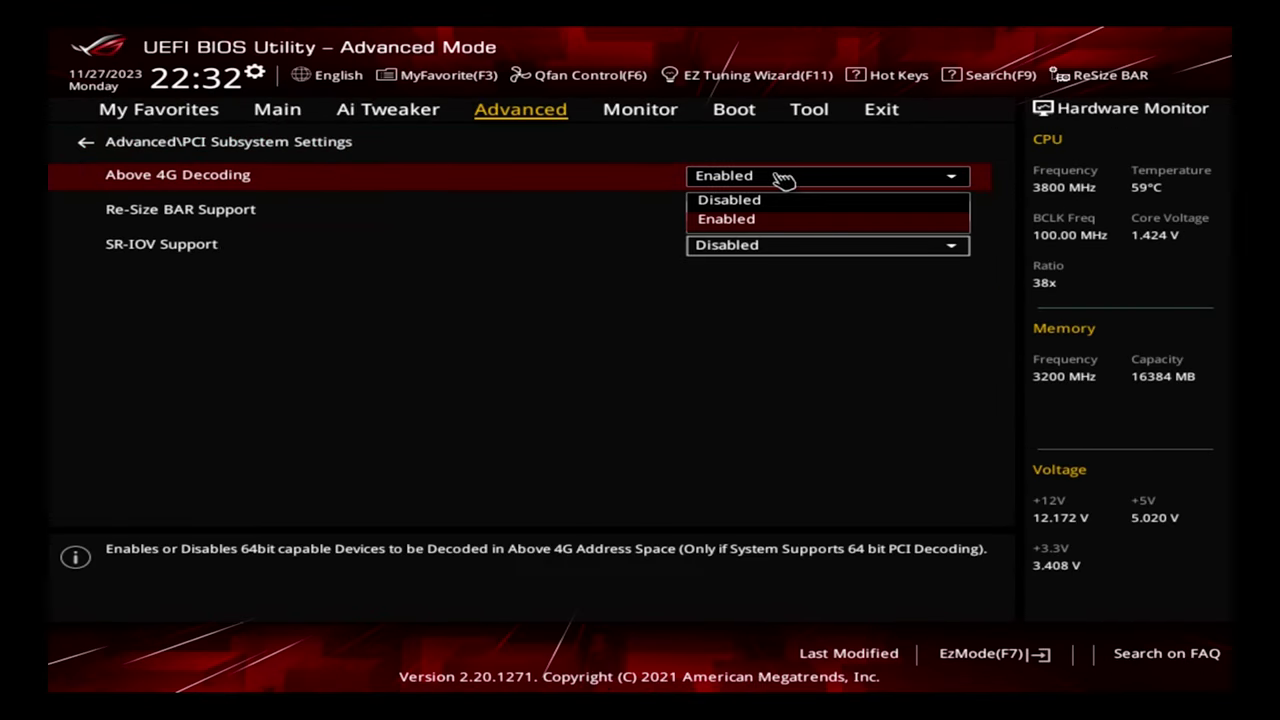
pyautogui.click(764, 199)
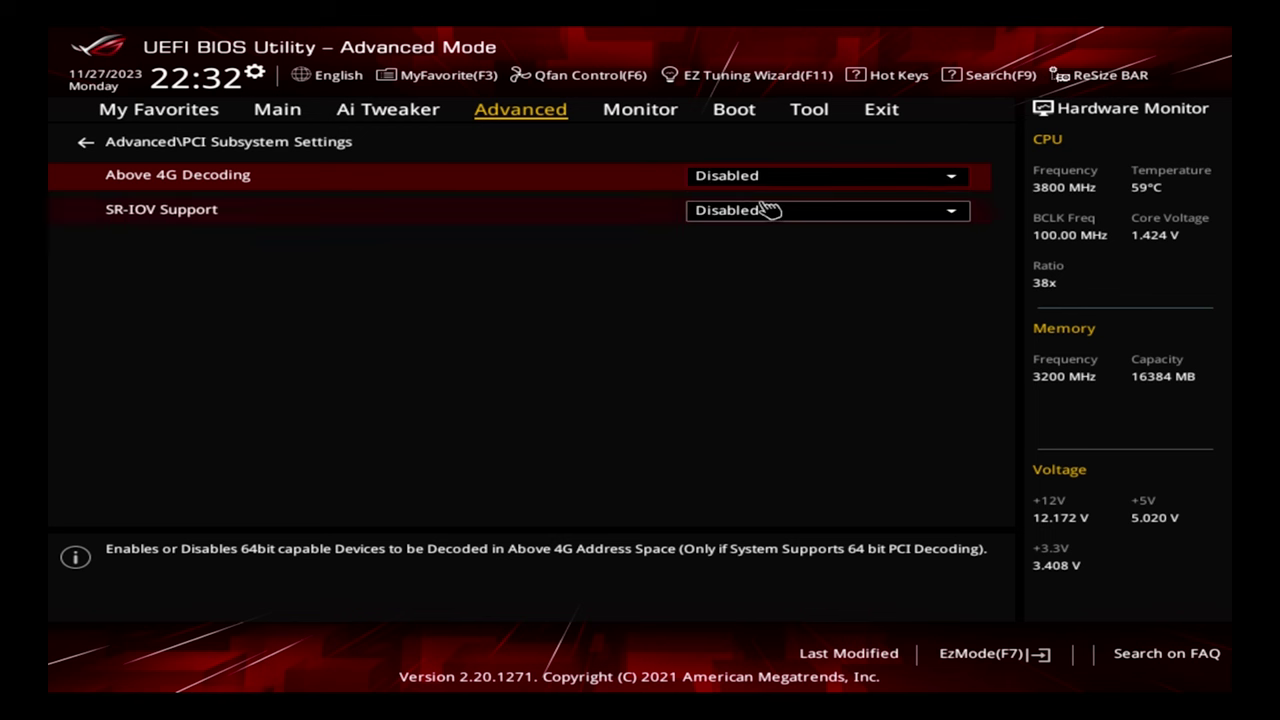
pyautogui.click(768, 180)
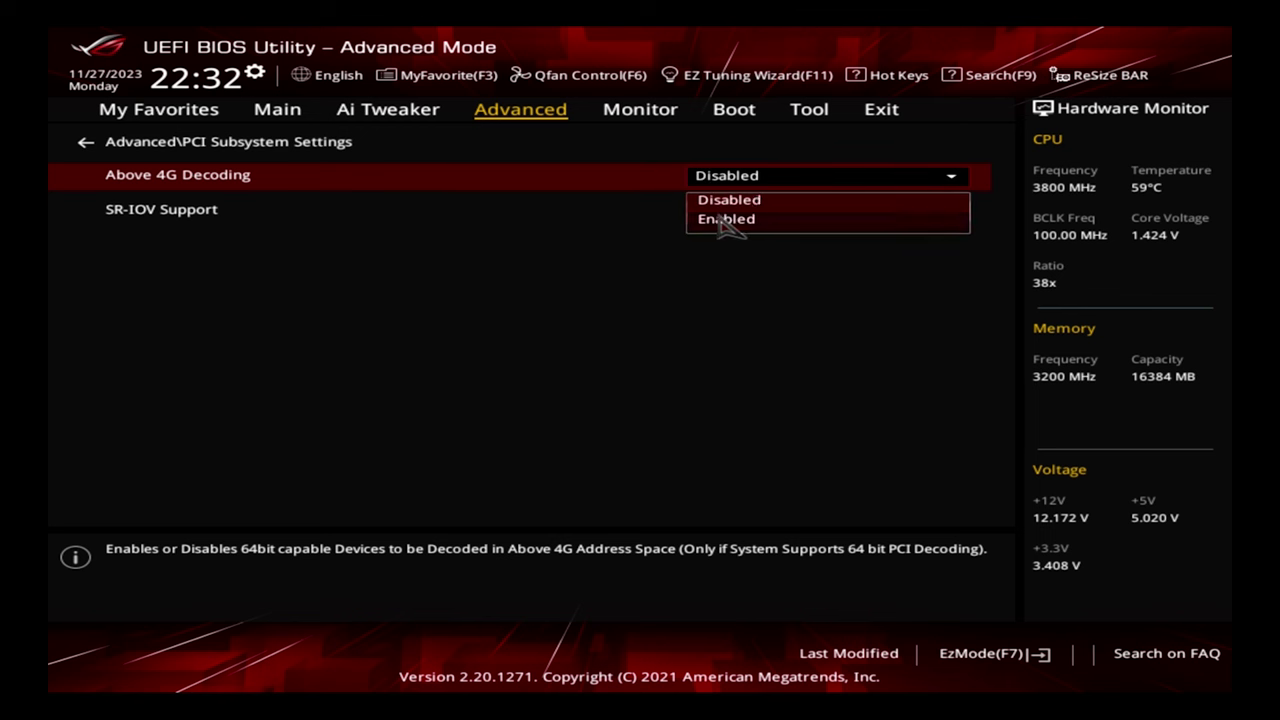
pyautogui.click(724, 224)
# Keep Re-Size BAR Support on Auto, set SR-IOV Support to Enabled, and go back.
pyautogui.click(728, 214)
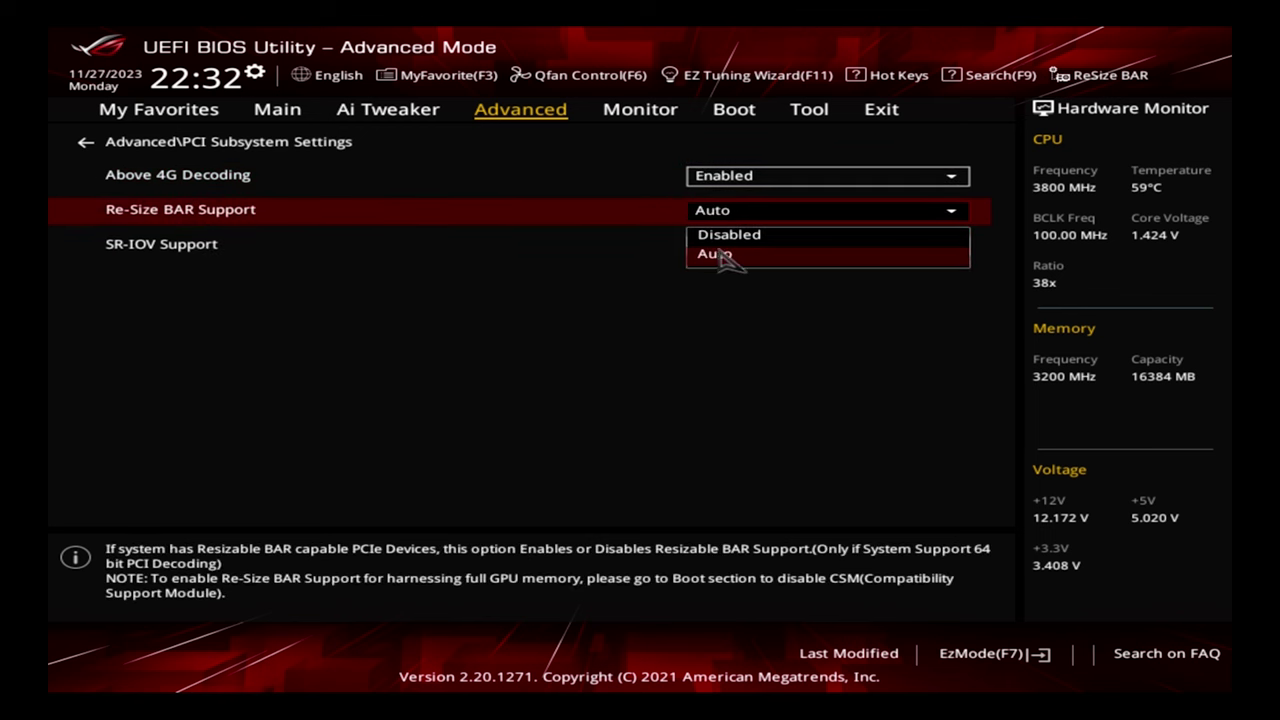
pyautogui.click(738, 276)
pyautogui.click(752, 250)
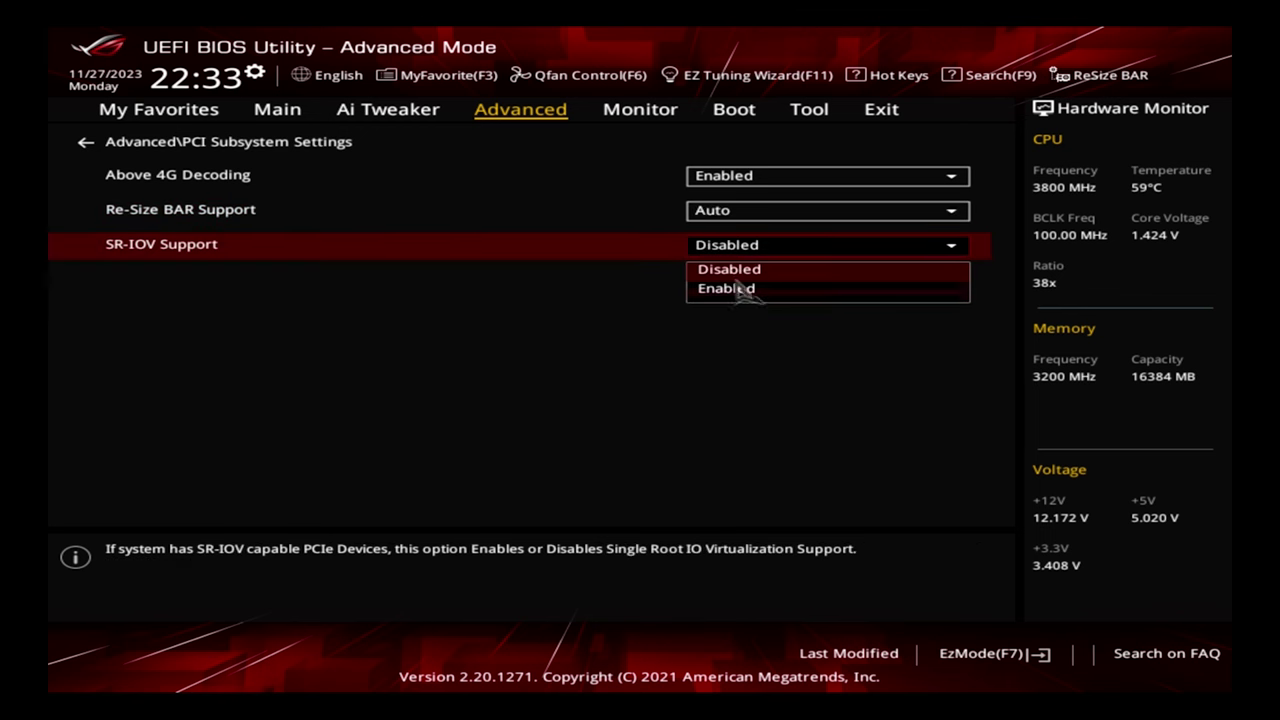
pyautogui.click(728, 289)
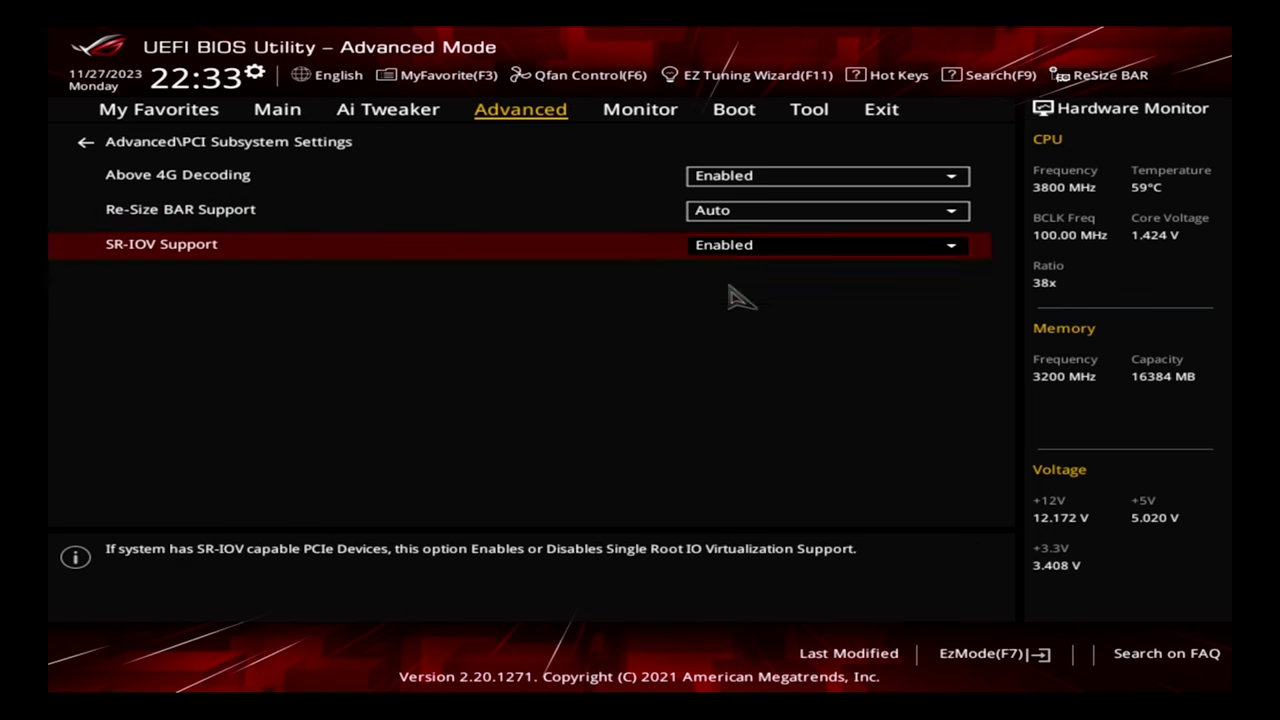
pyautogui.click(243, 147)
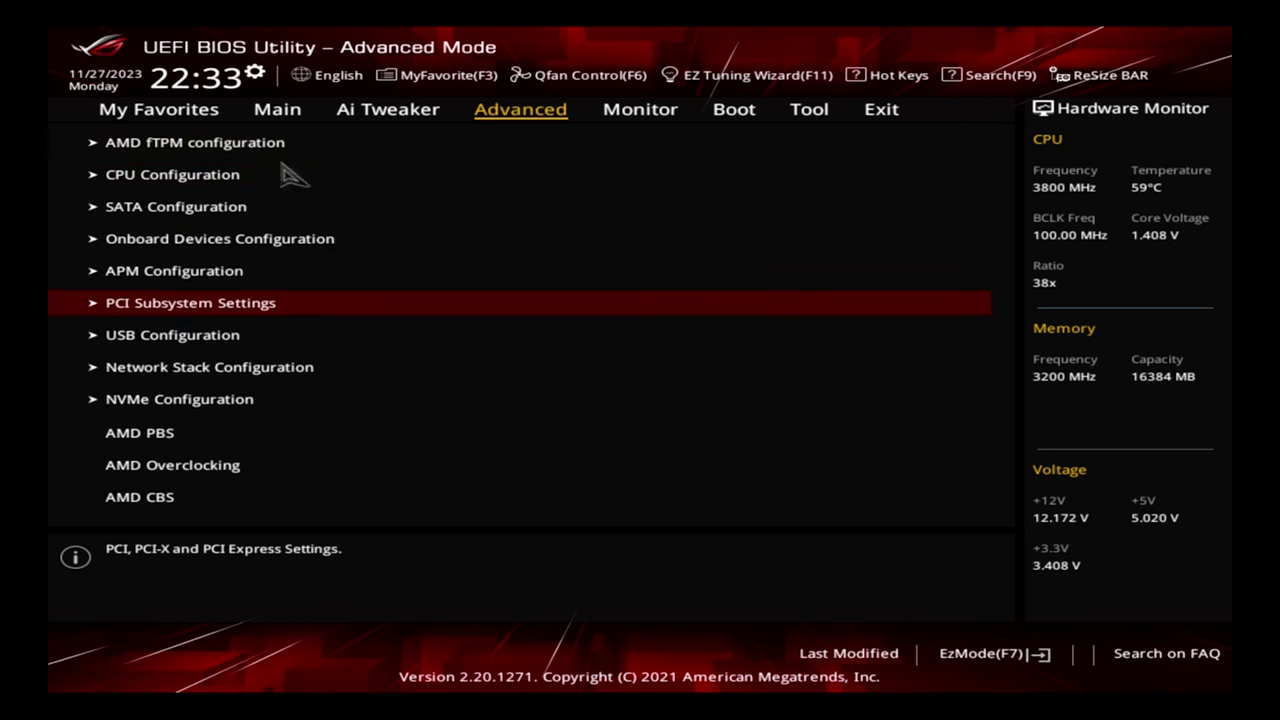
pyautogui.click(243, 336)
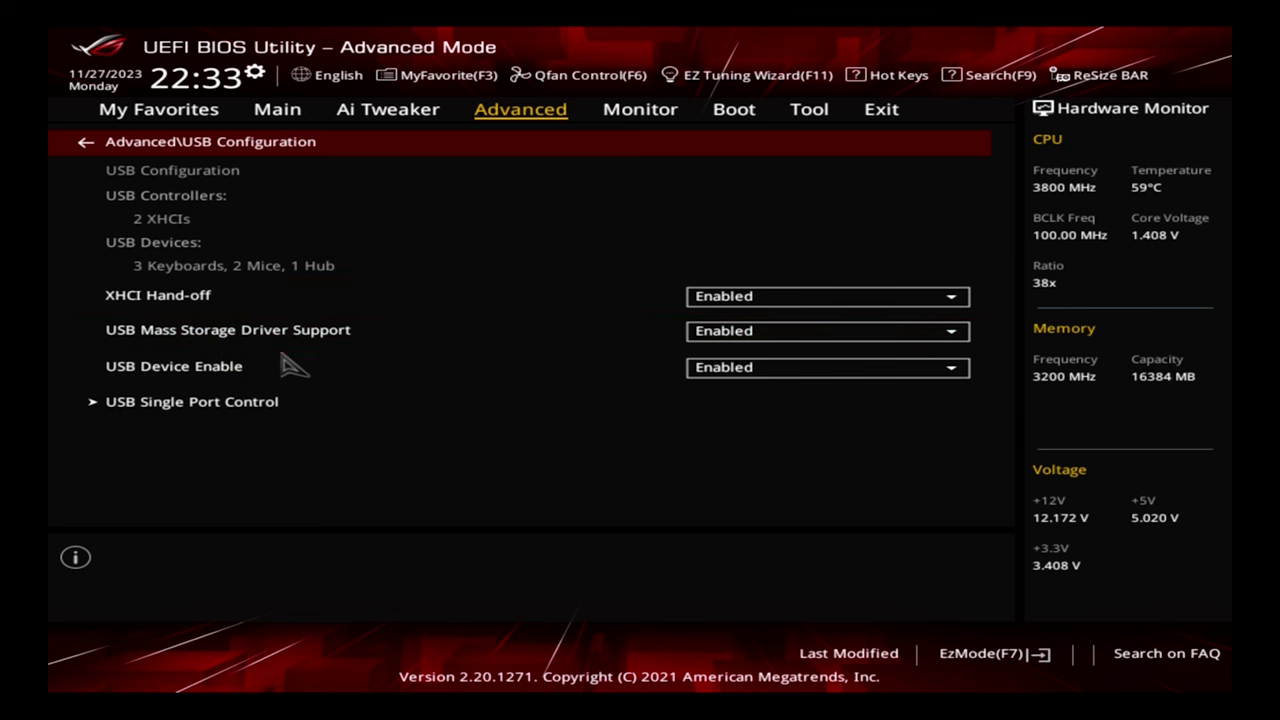
pyautogui.click(237, 410)
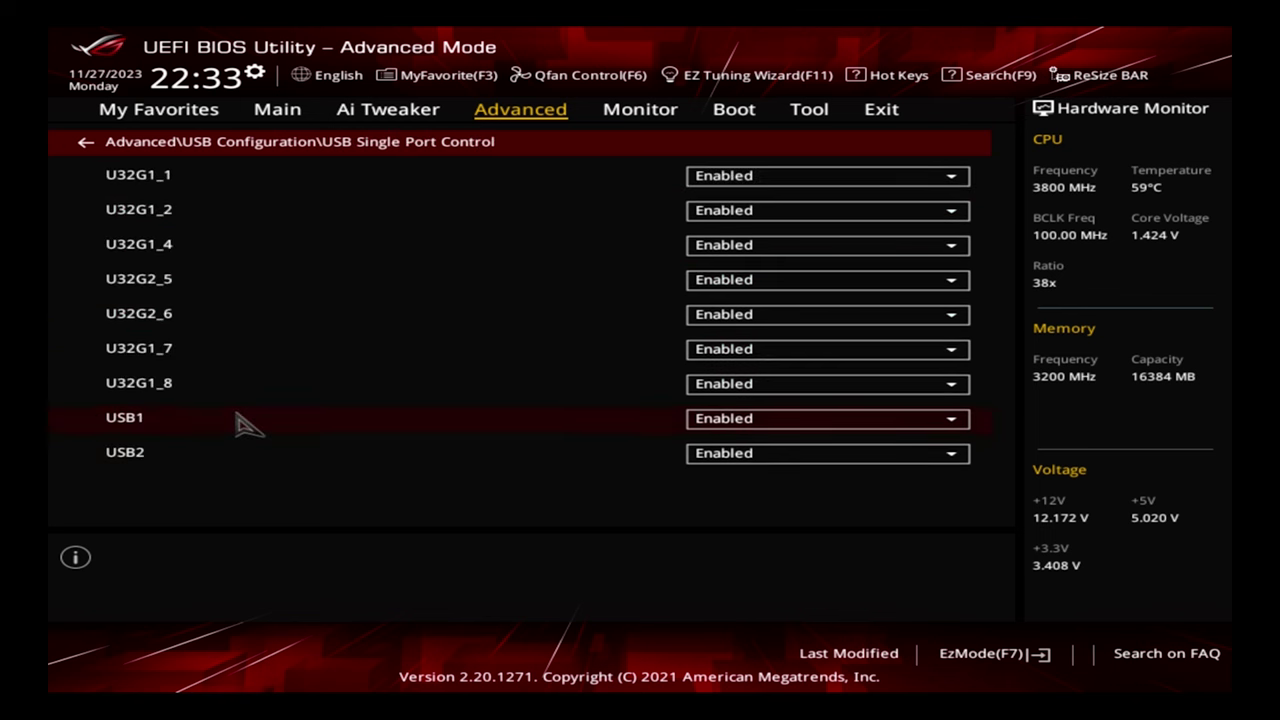
pyautogui.press('Escape')
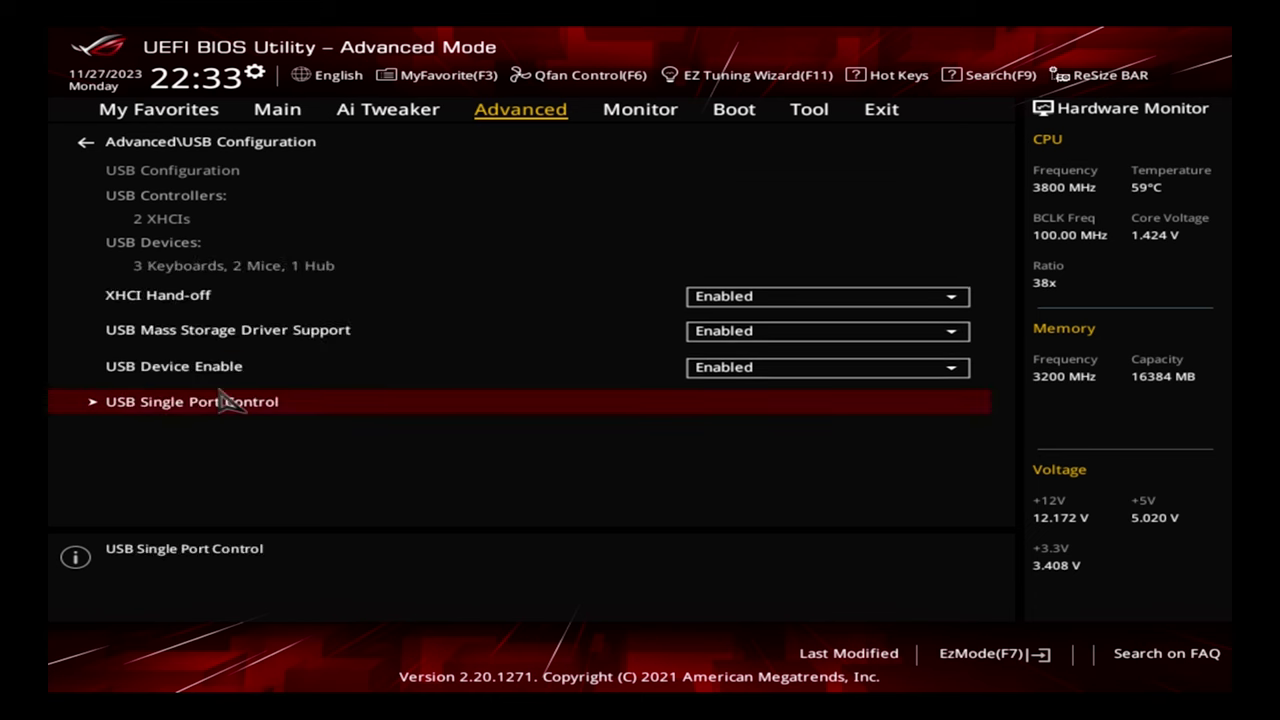
pyautogui.press('Escape')
pyautogui.click(172, 370)
pyautogui.press('Escape')
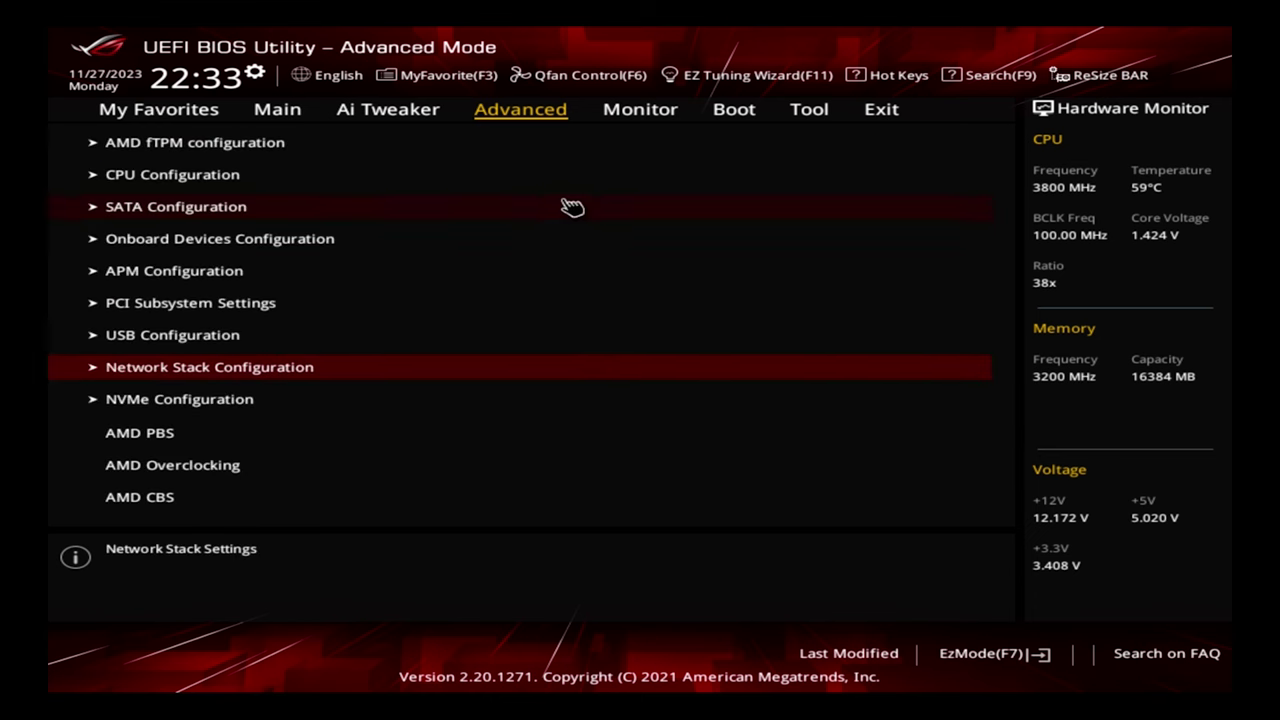
pyautogui.click(168, 400)
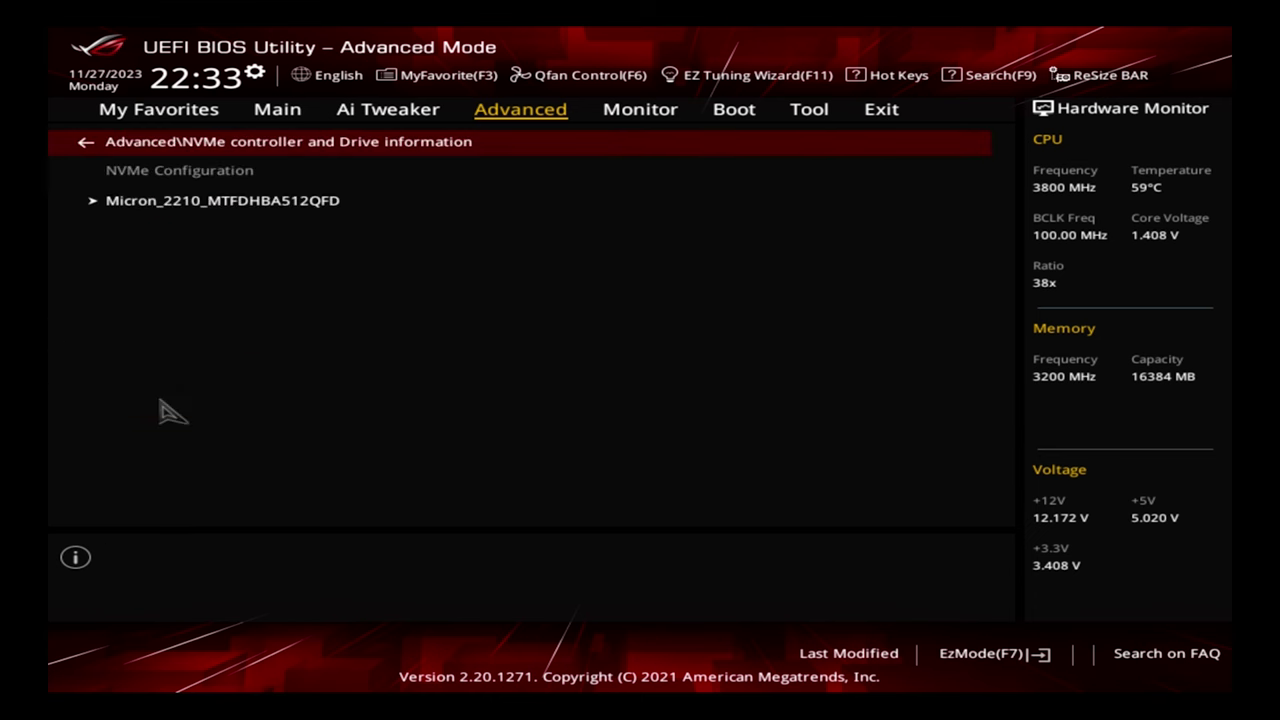
pyautogui.click(252, 202)
pyautogui.press('Down')
pyautogui.press('Down')
pyautogui.press('Down')
pyautogui.press('Escape')
pyautogui.press('Escape')
pyautogui.click(202, 468)
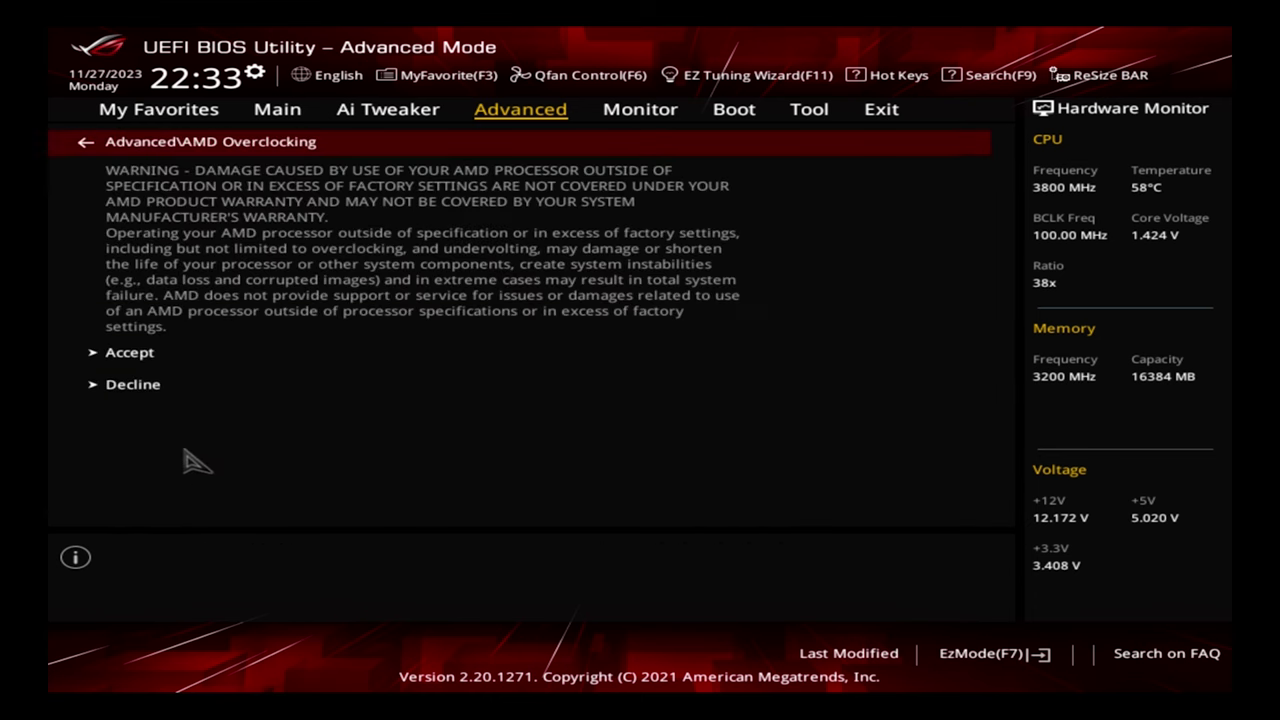
pyautogui.click(120, 353)
pyautogui.press('Down')
pyautogui.press('Down')
pyautogui.press('Down')
pyautogui.press('Down')
pyautogui.press('Down')
pyautogui.press('Down')
pyautogui.press('Down')
pyautogui.press('Down')
pyautogui.press('Down')
pyautogui.press('Down')
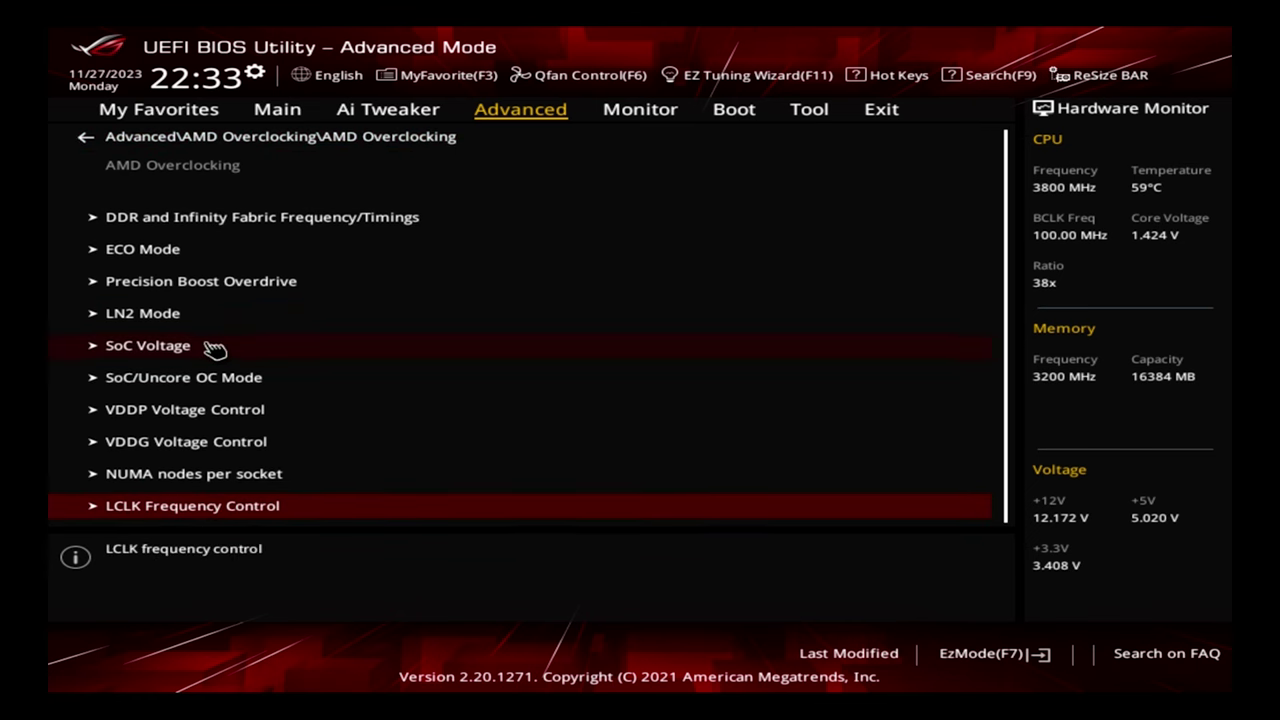
pyautogui.press('Escape')
pyautogui.click(127, 384)
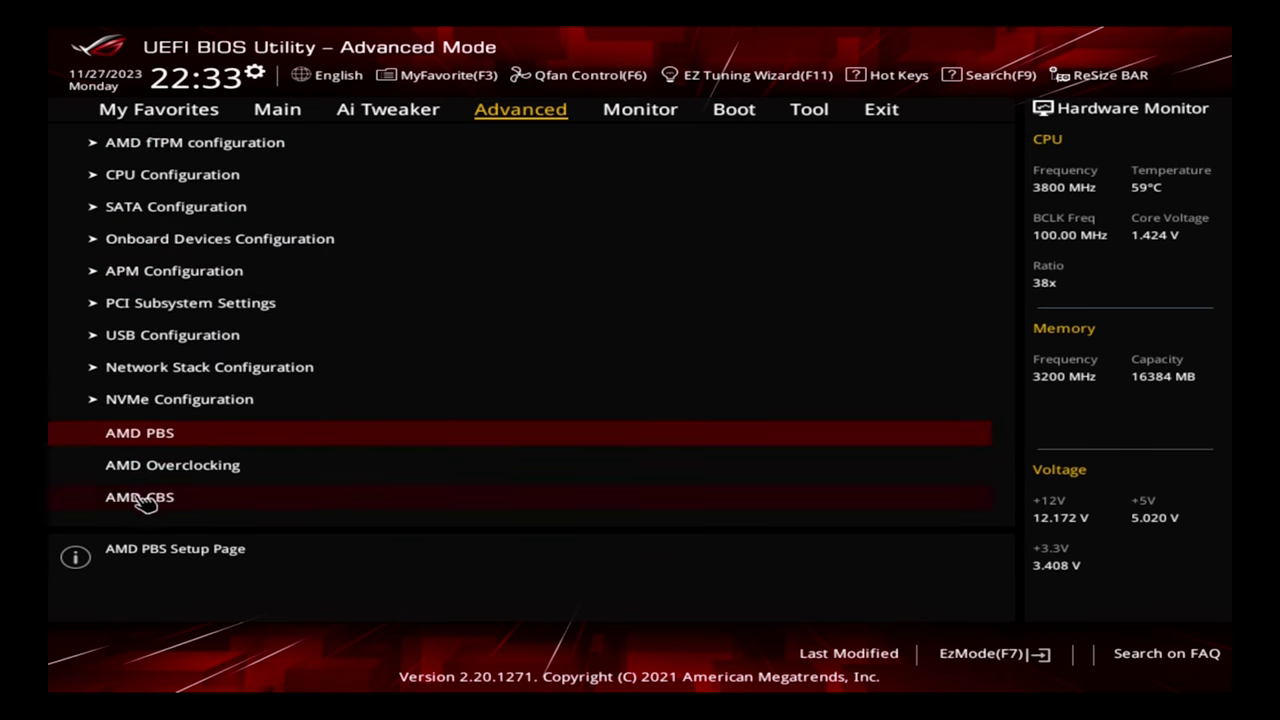
pyautogui.press('Down')
pyautogui.press('Down')
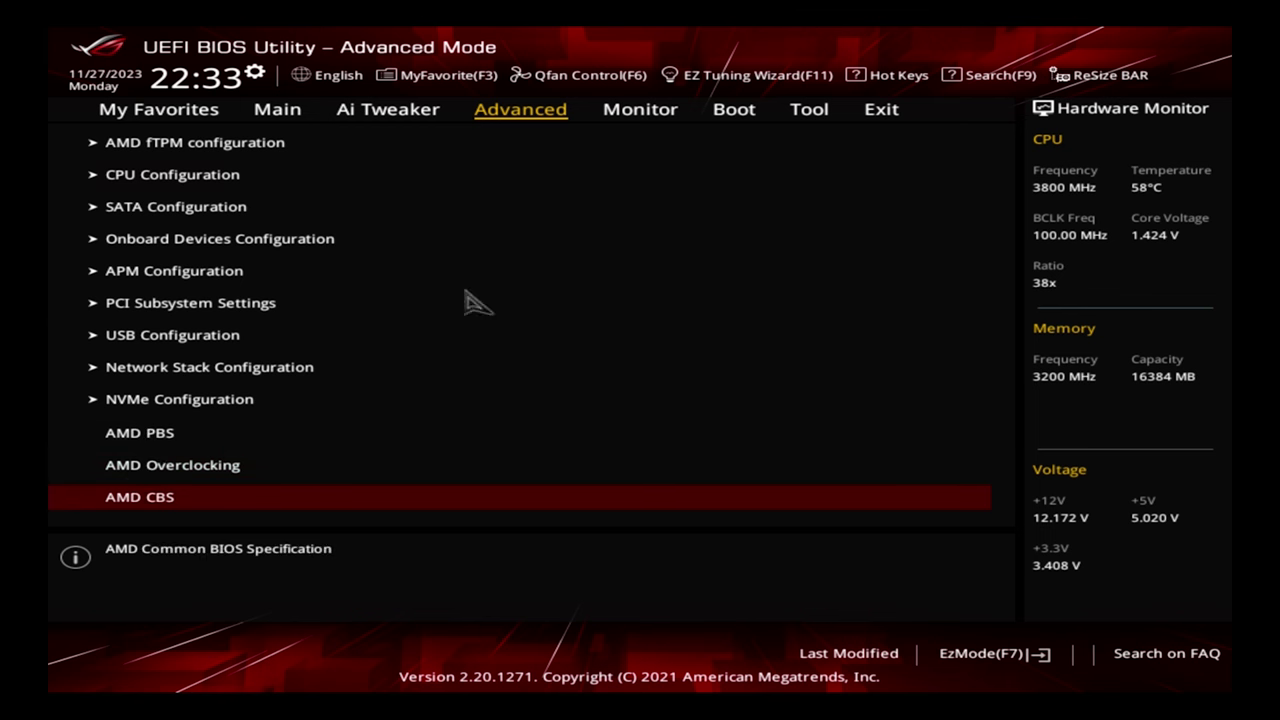
# From the Monitor page, open Qfan Control and set the CPU FAN profile to Turbo.
pyautogui.click(632, 118)
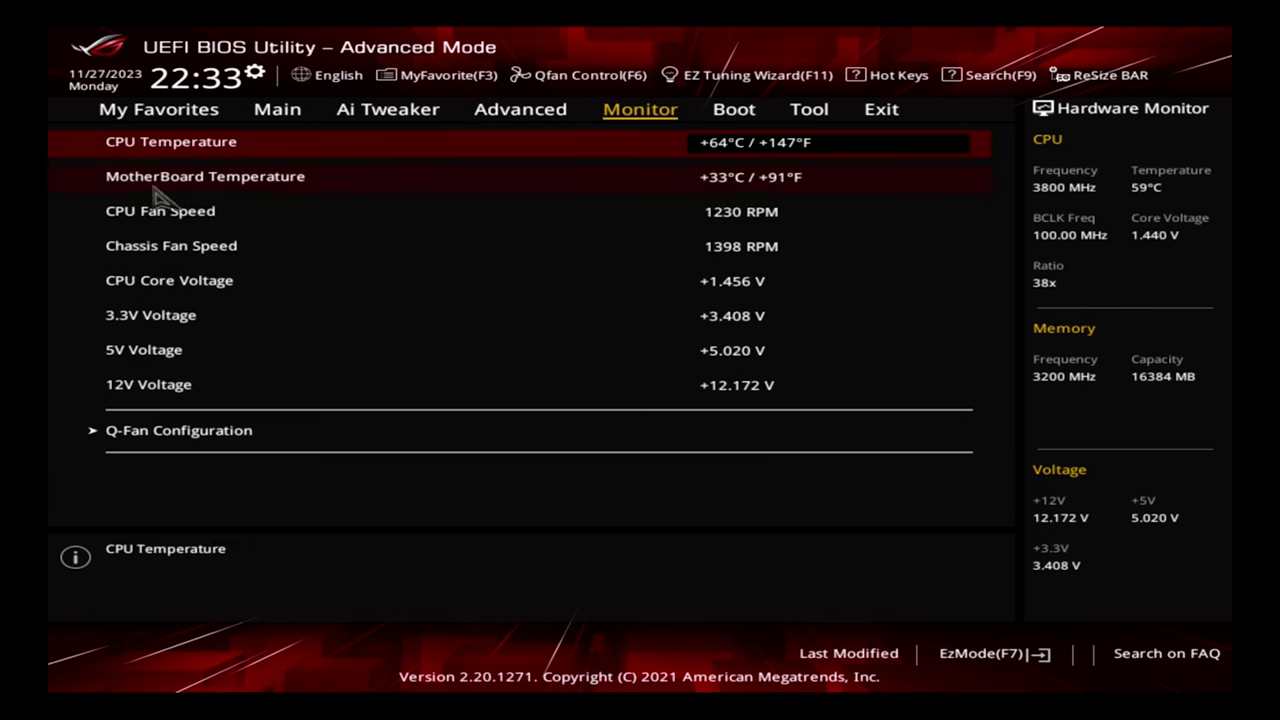
pyautogui.click(560, 78)
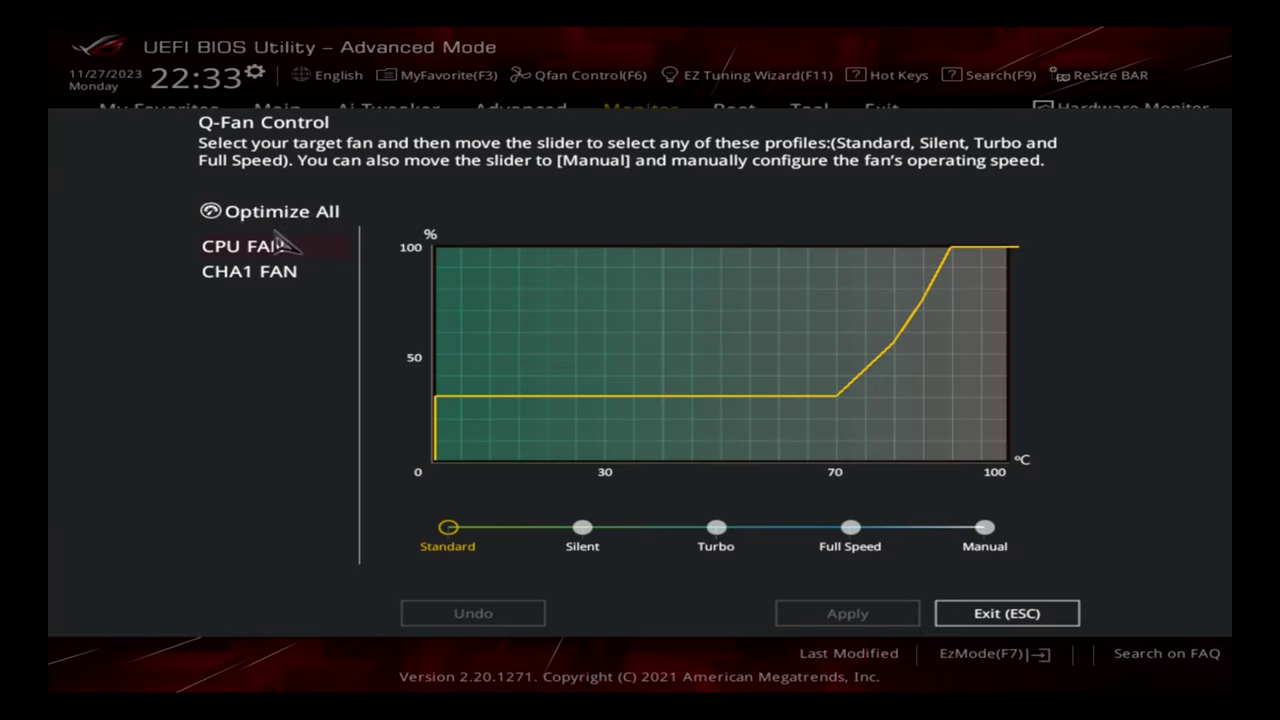
pyautogui.click(240, 271)
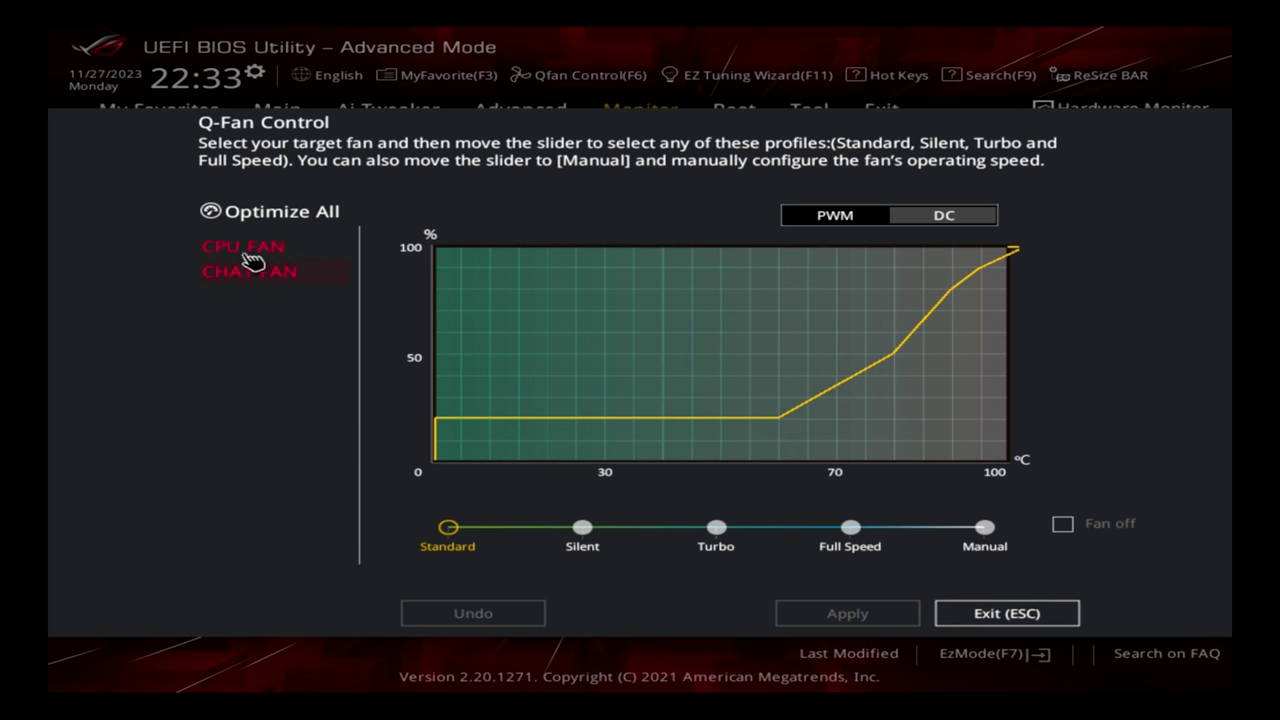
pyautogui.click(245, 250)
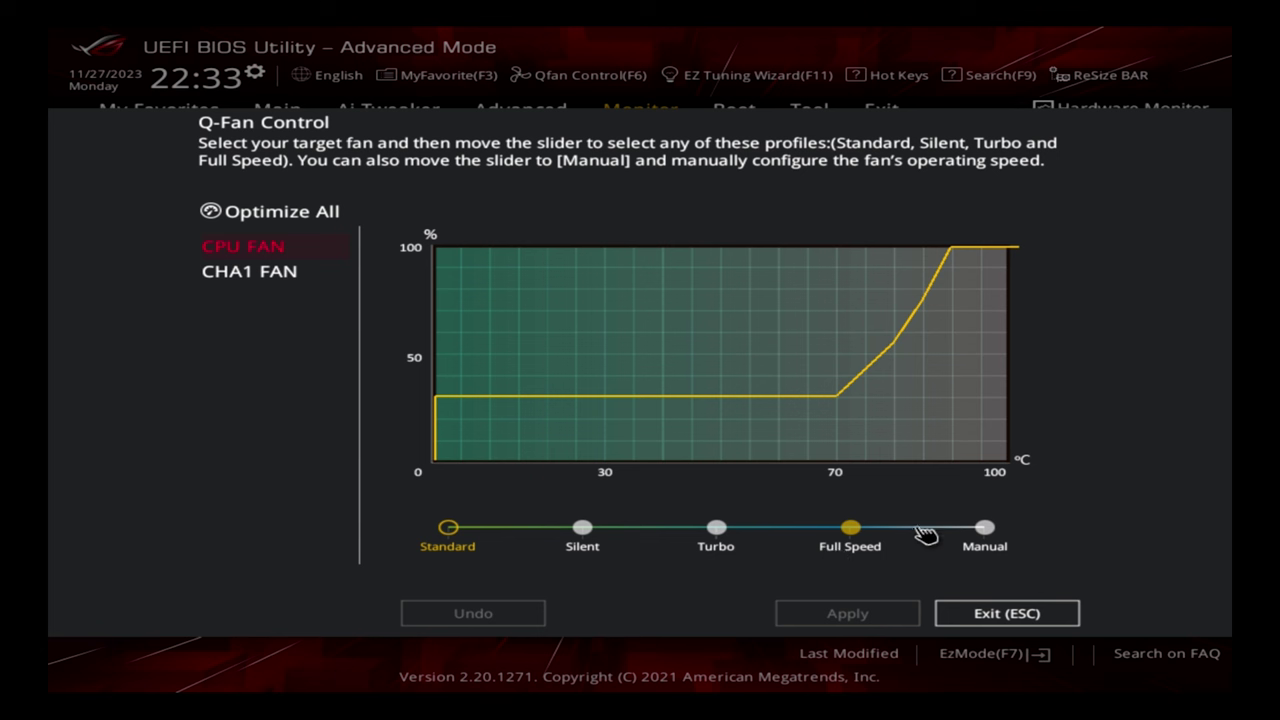
pyautogui.click(848, 530)
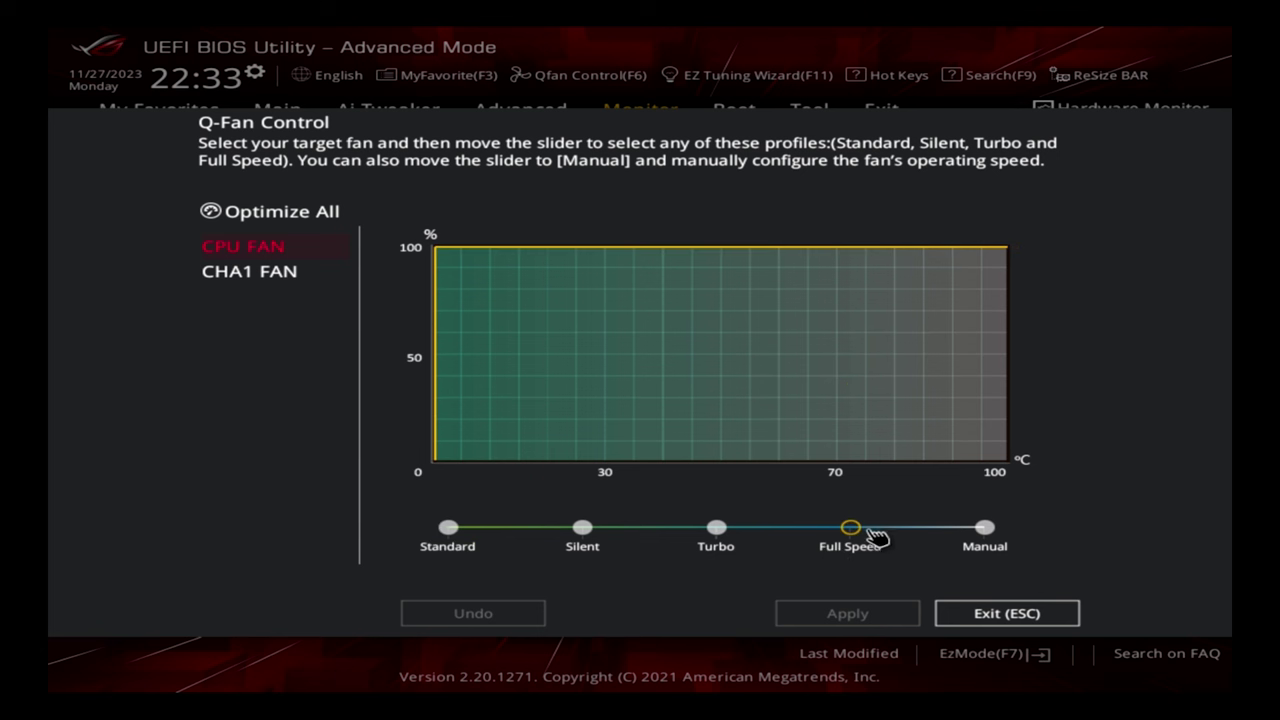
pyautogui.click(717, 530)
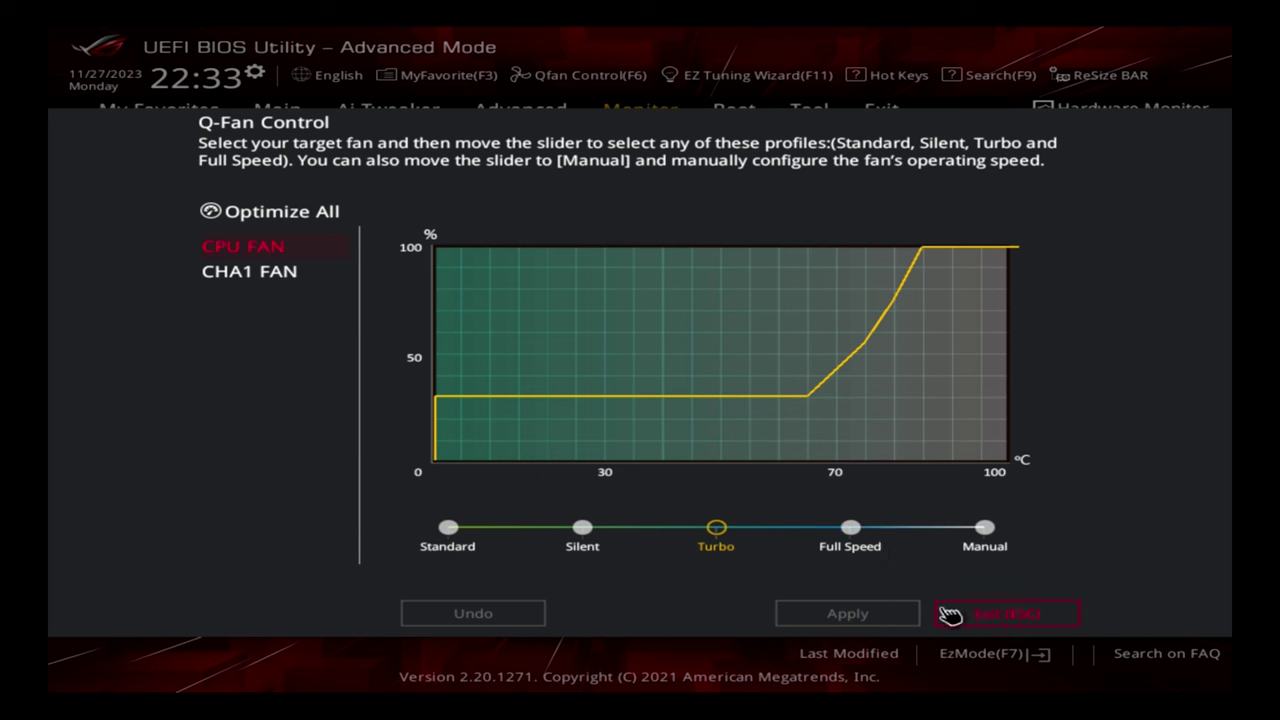
# Set CHA1 FAN to Turbo, exit Qfan Control, and open Chassis Fan(s) Configuration.
pyautogui.click(270, 272)
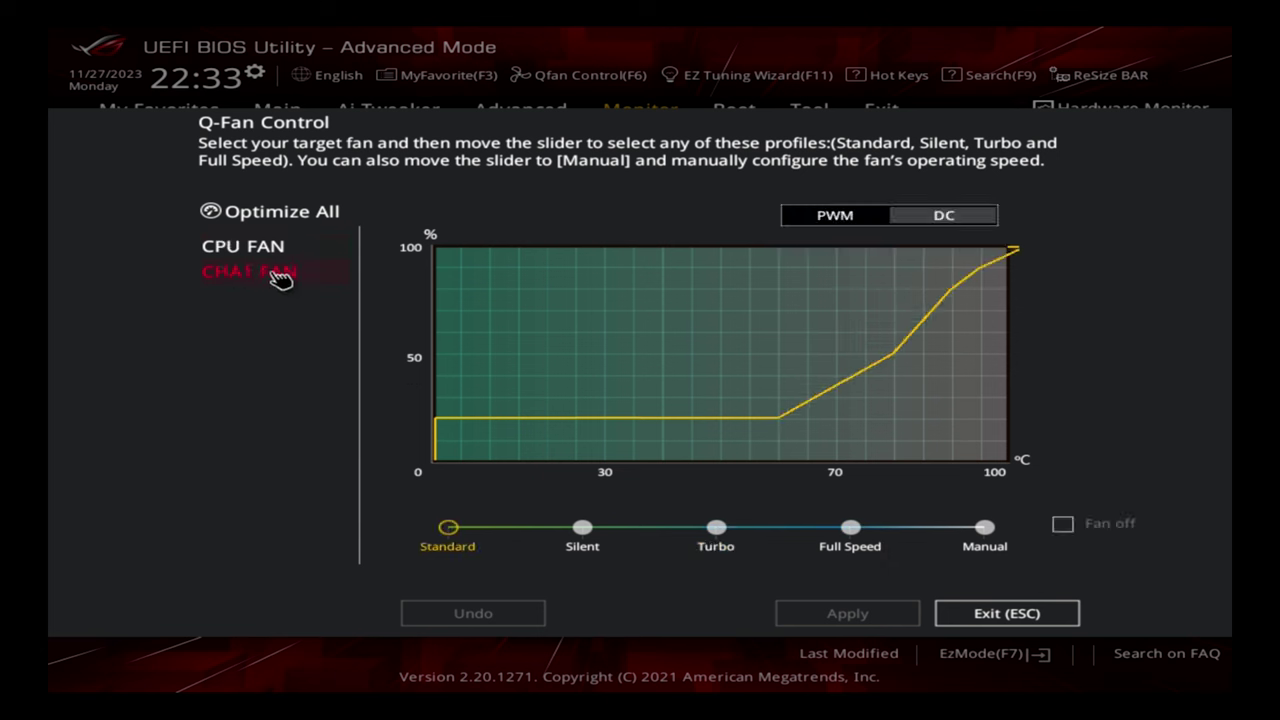
pyautogui.click(720, 548)
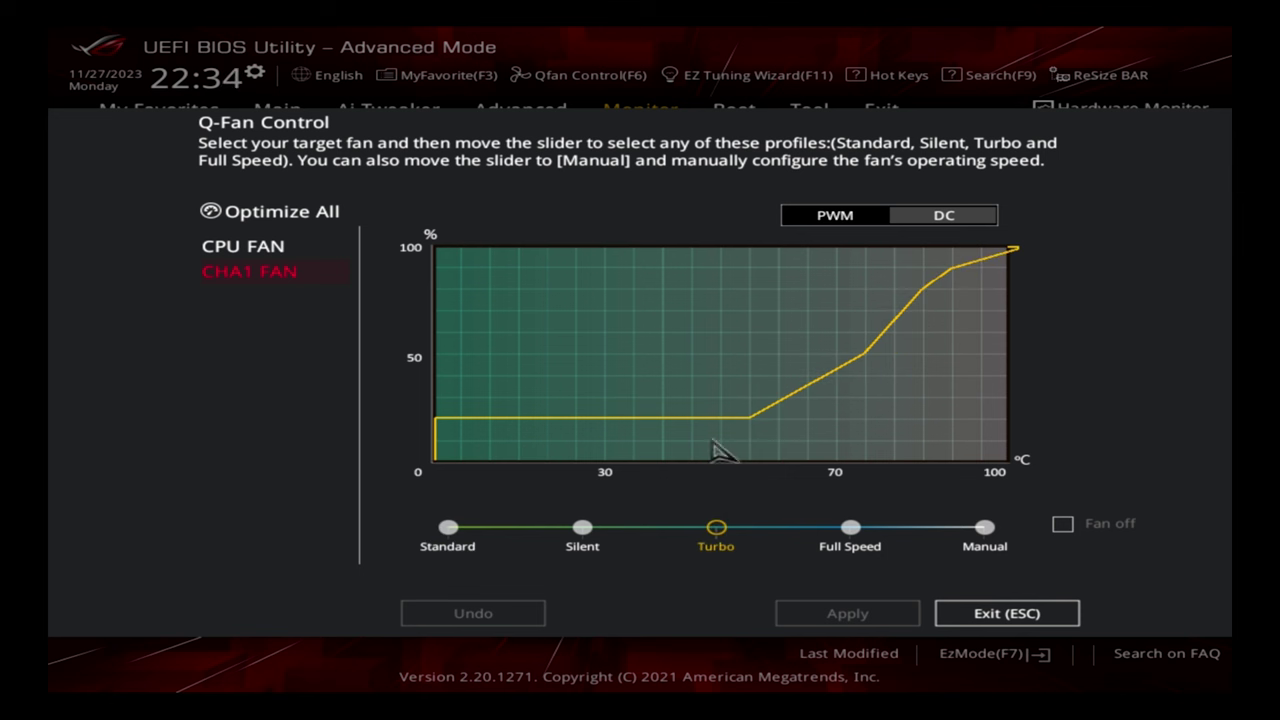
pyautogui.click(1000, 615)
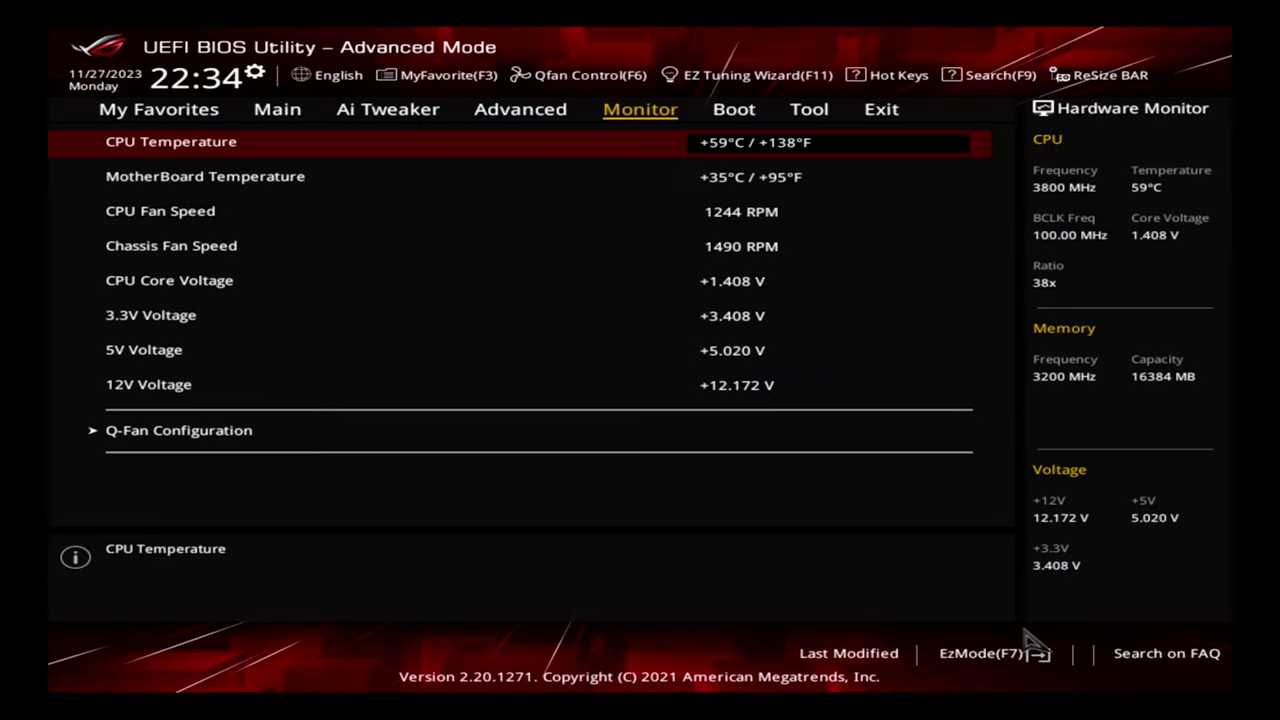
pyautogui.click(203, 430)
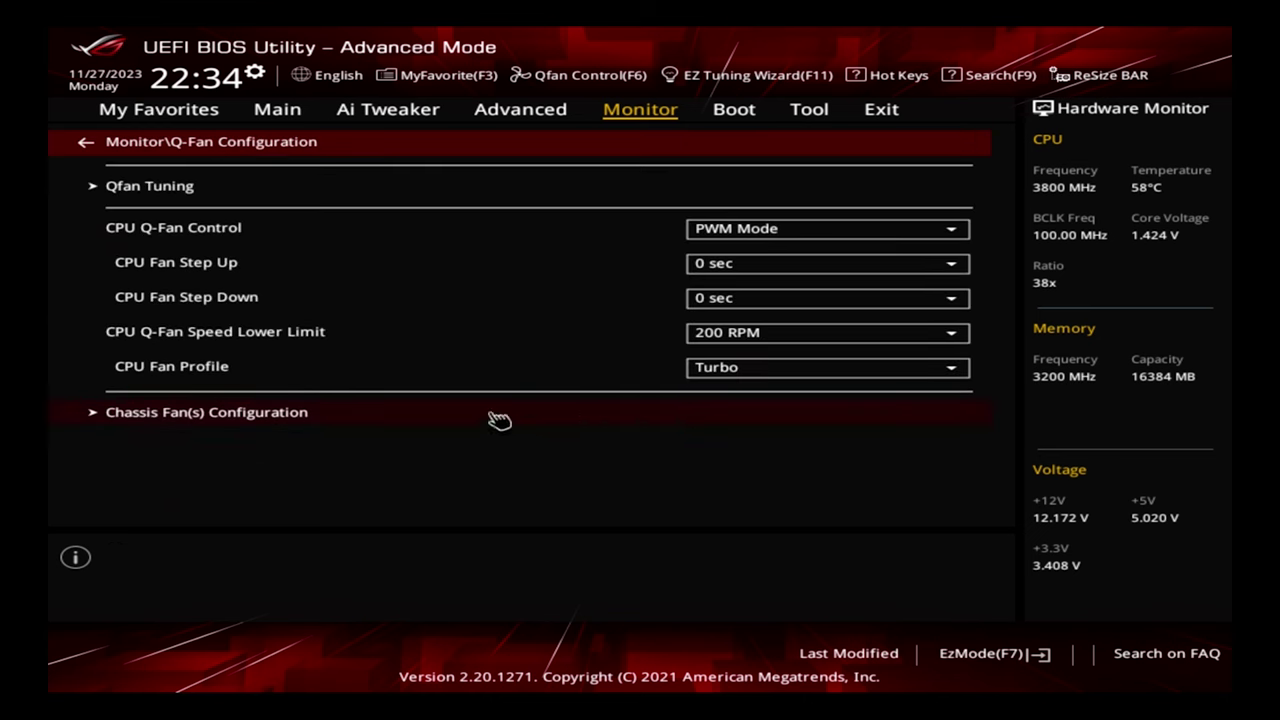
pyautogui.click(243, 420)
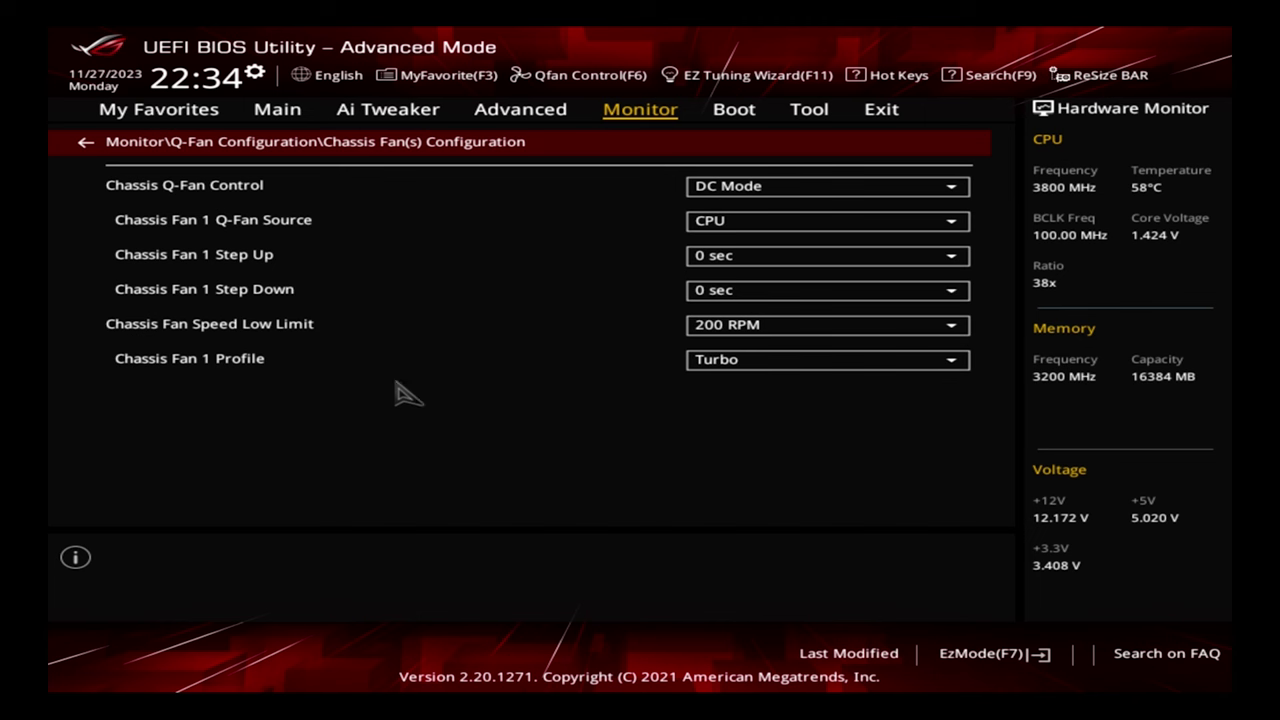
pyautogui.click(752, 117)
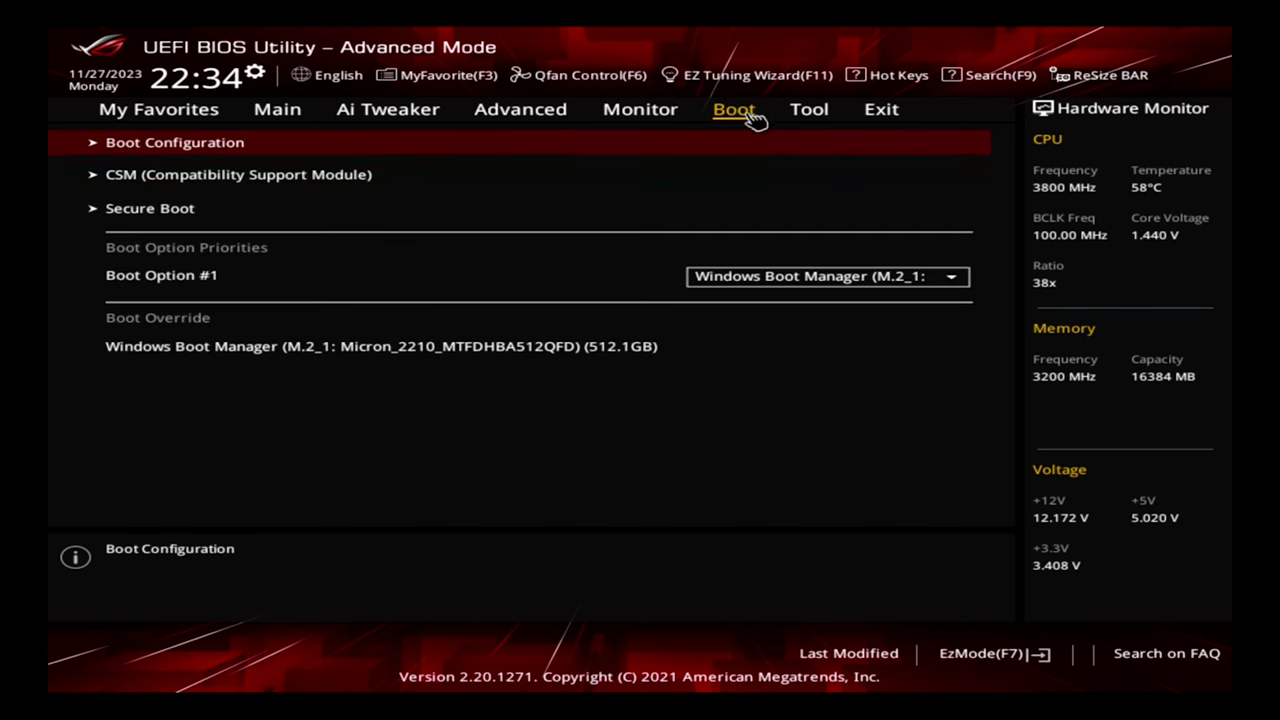
pyautogui.click(225, 158)
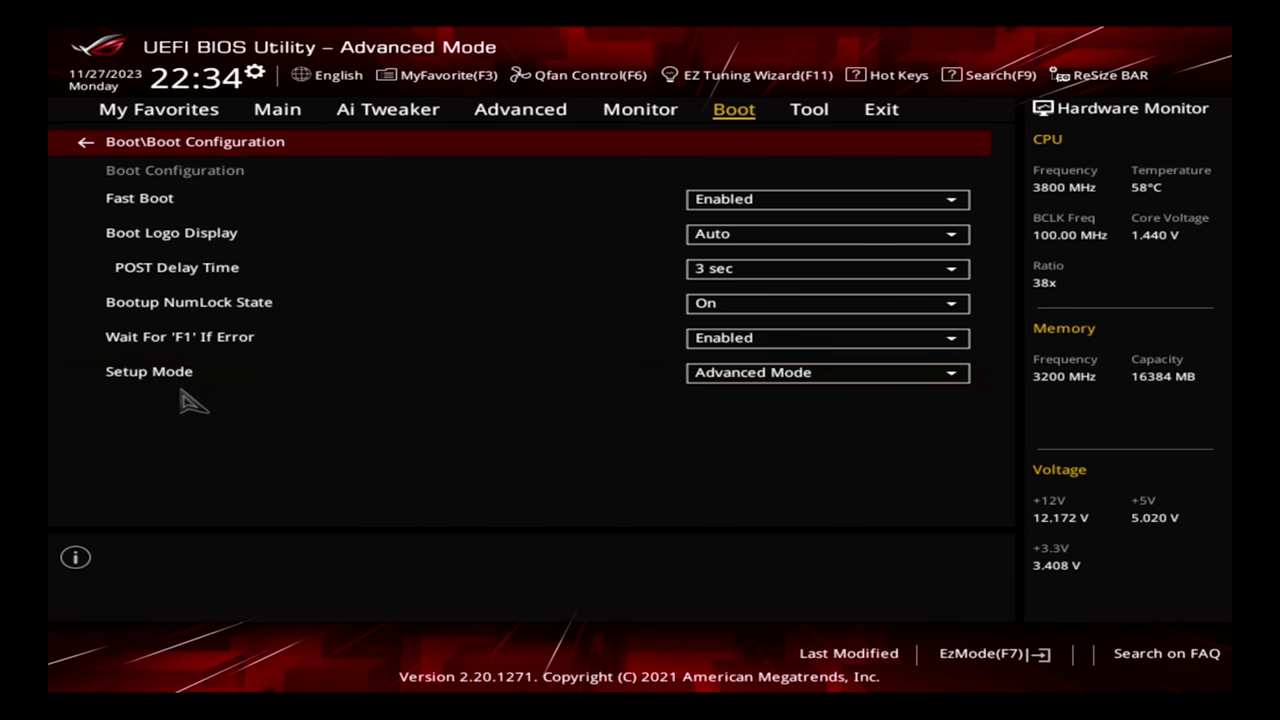
pyautogui.press('Escape')
pyautogui.click(222, 174)
pyautogui.press('Escape')
pyautogui.click(225, 148)
pyautogui.click(168, 210)
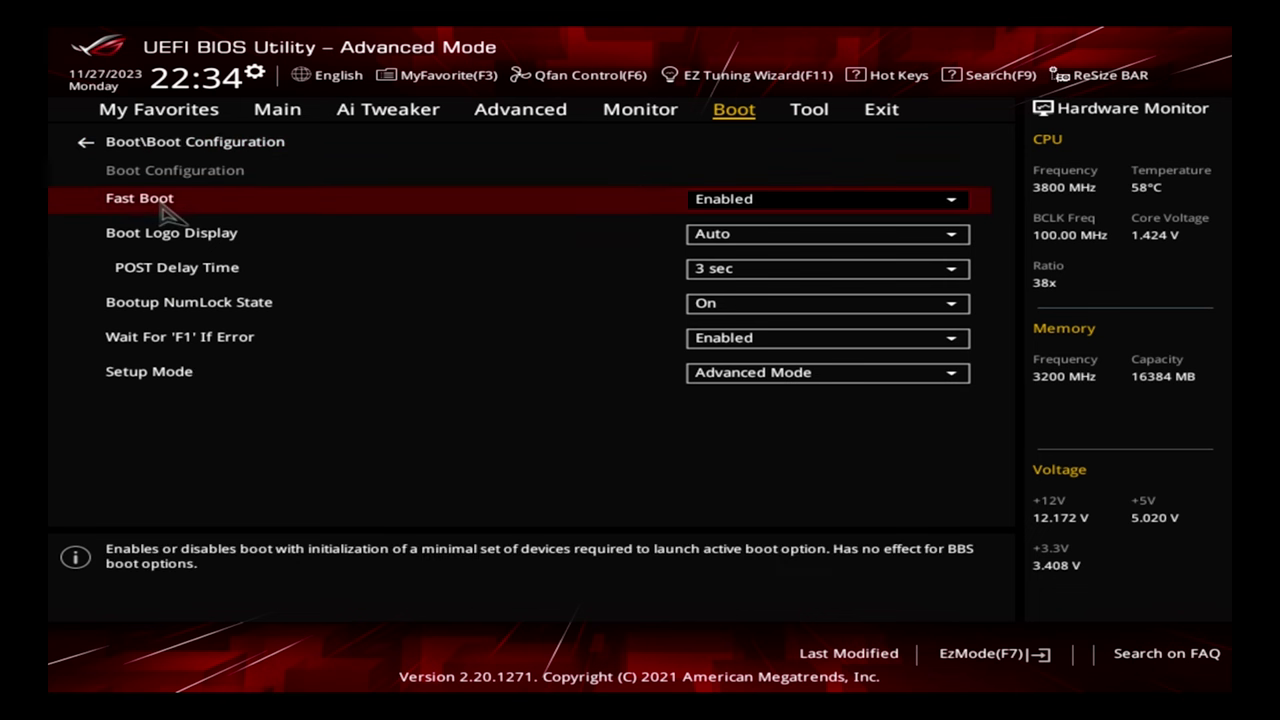
pyautogui.click(119, 148)
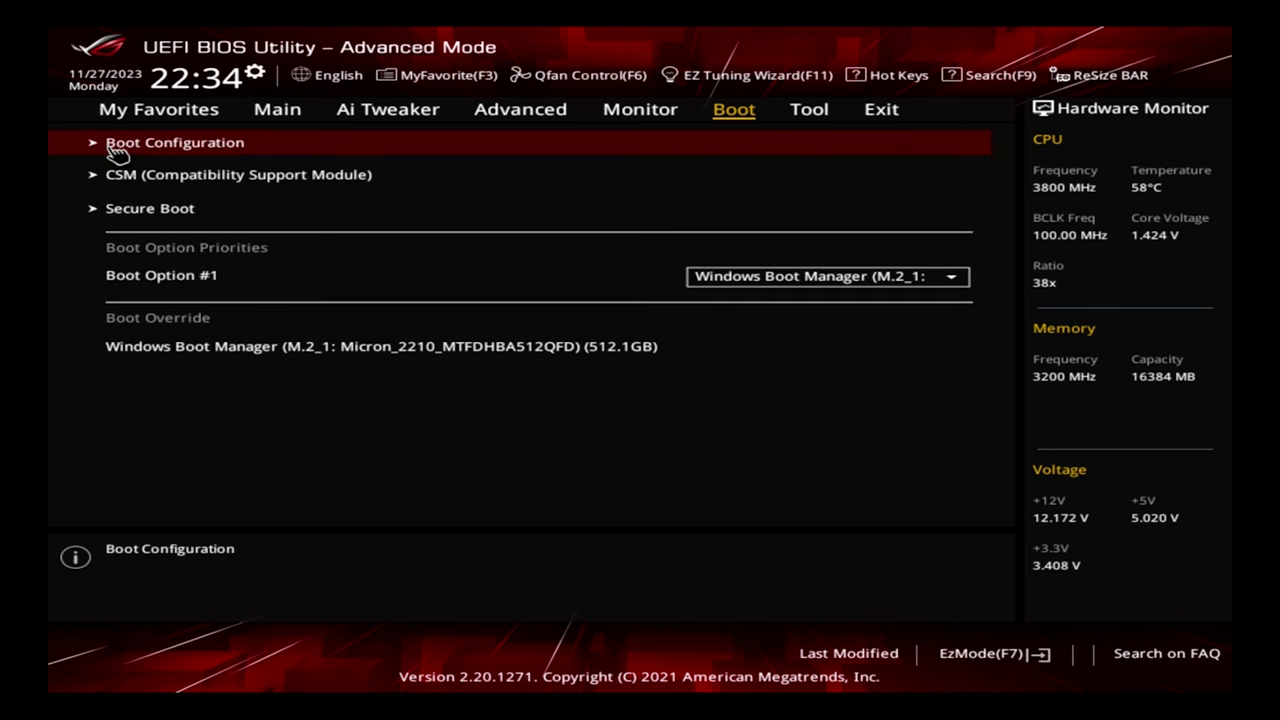
pyautogui.click(171, 174)
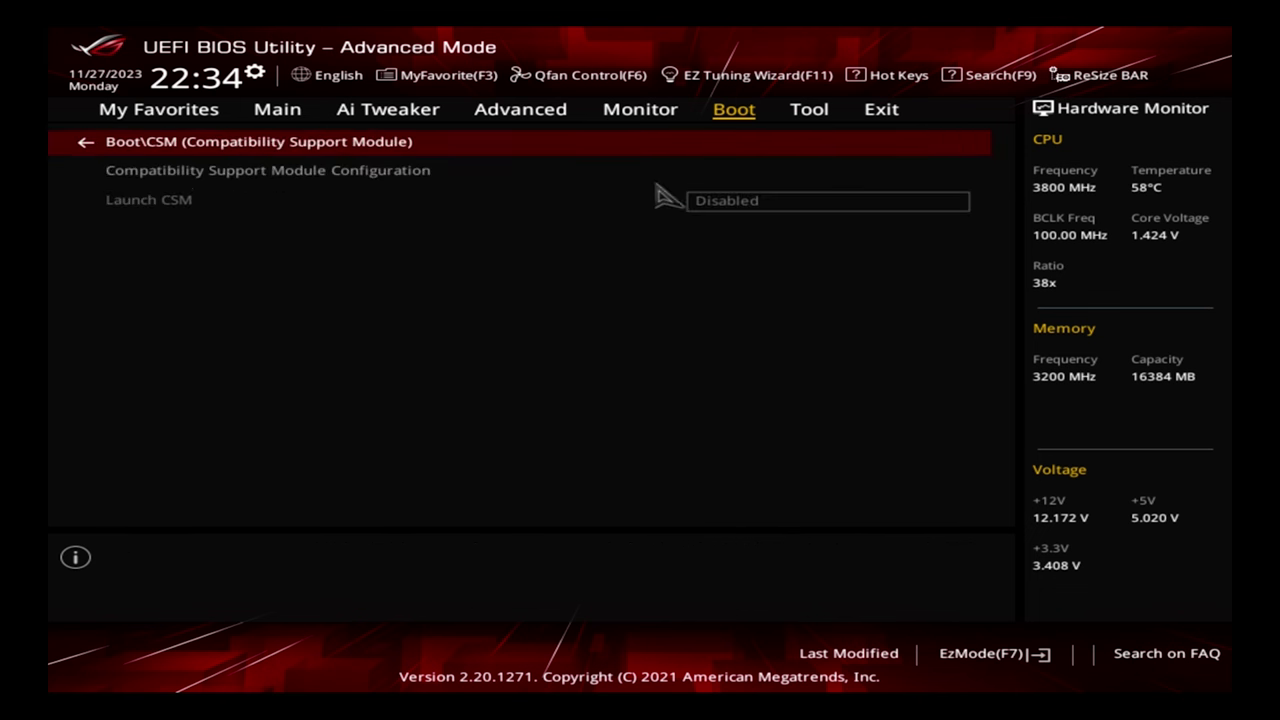
pyautogui.press('Escape')
pyautogui.click(140, 212)
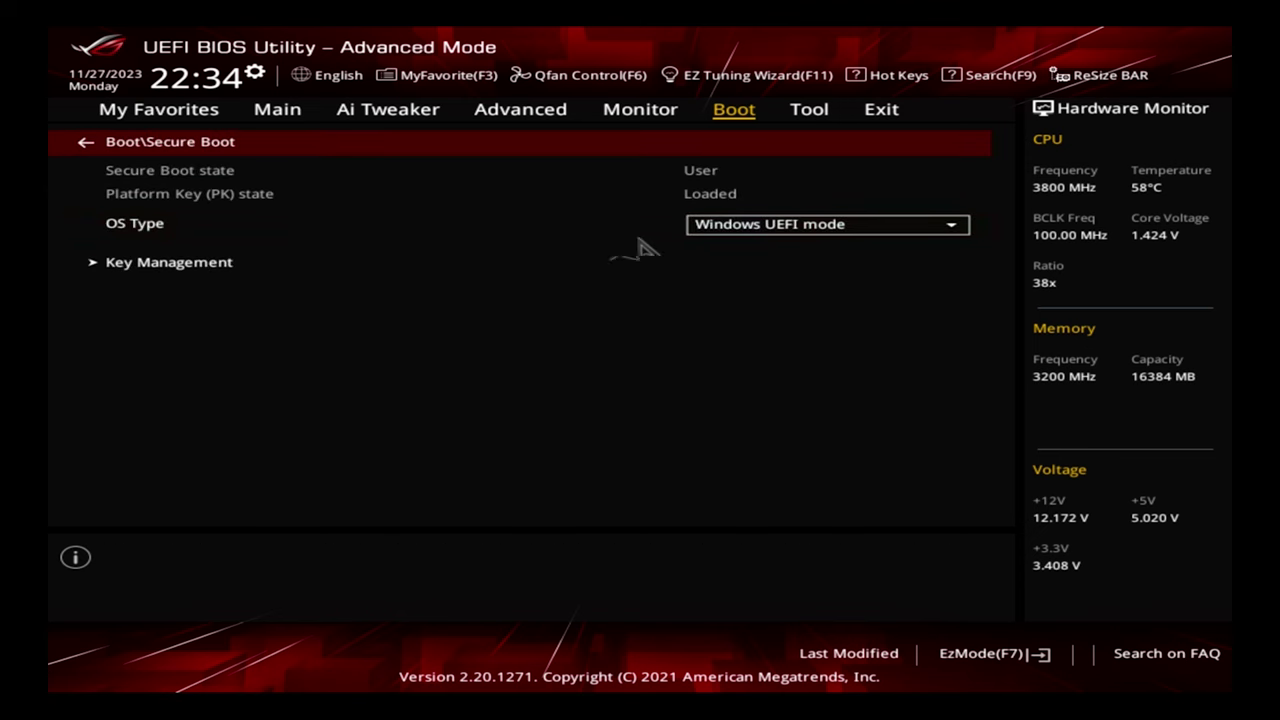
pyautogui.click(752, 261)
pyautogui.press('Escape')
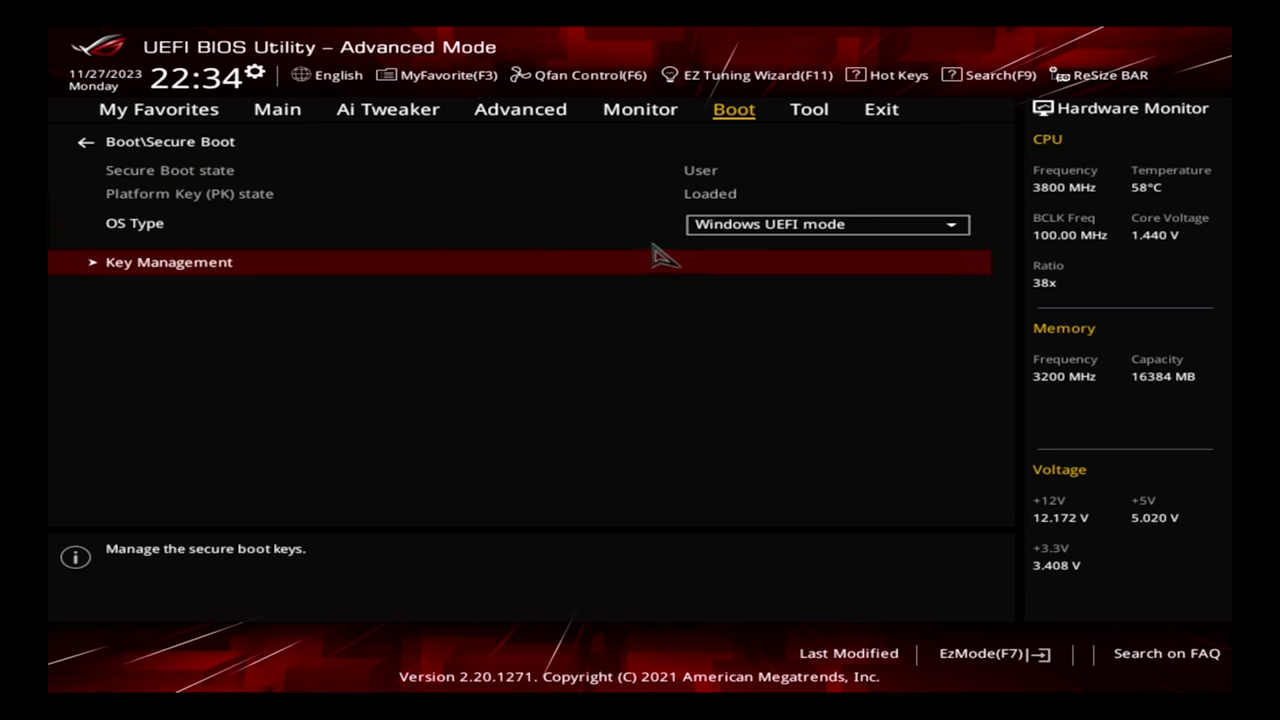
pyautogui.click(770, 226)
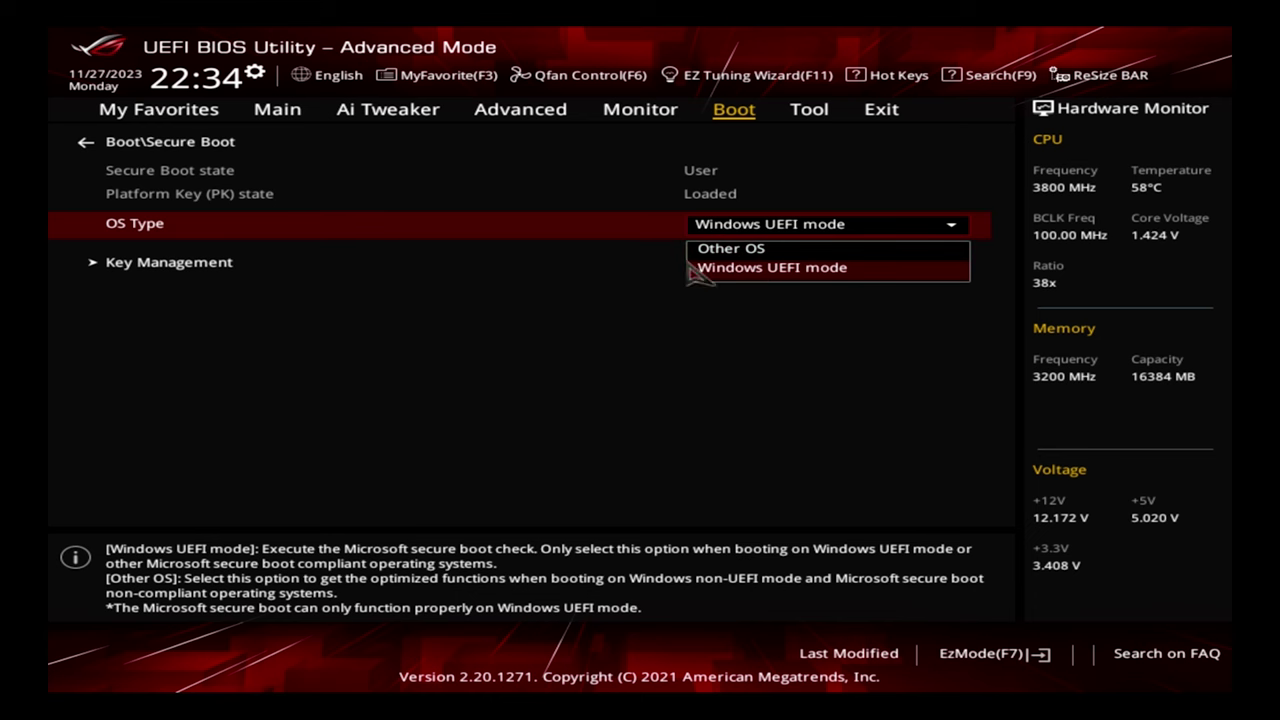
pyautogui.click(420, 320)
pyautogui.press('Escape')
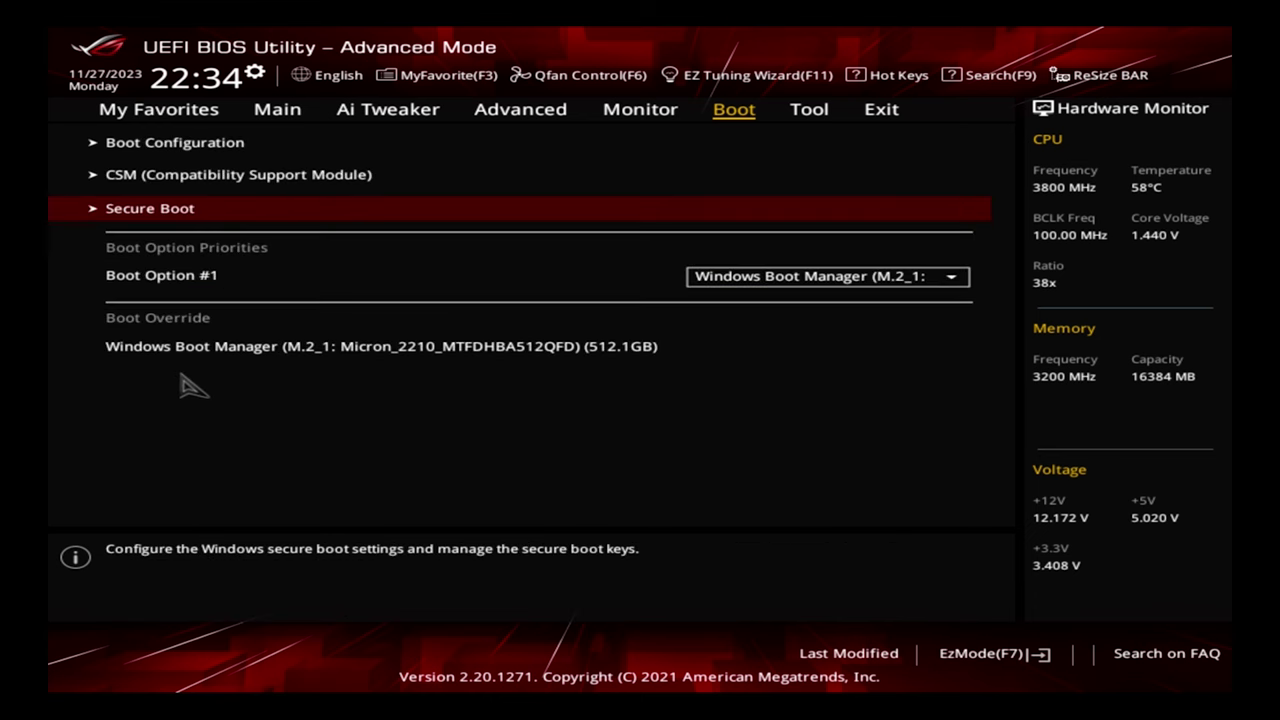
pyautogui.press('Escape')
pyautogui.press('Escape')
# On the Tool page, open ASUS EZ Flash 3 and ASUS Secure Erase, confirming Yes to leave each.
pyautogui.click(818, 115)
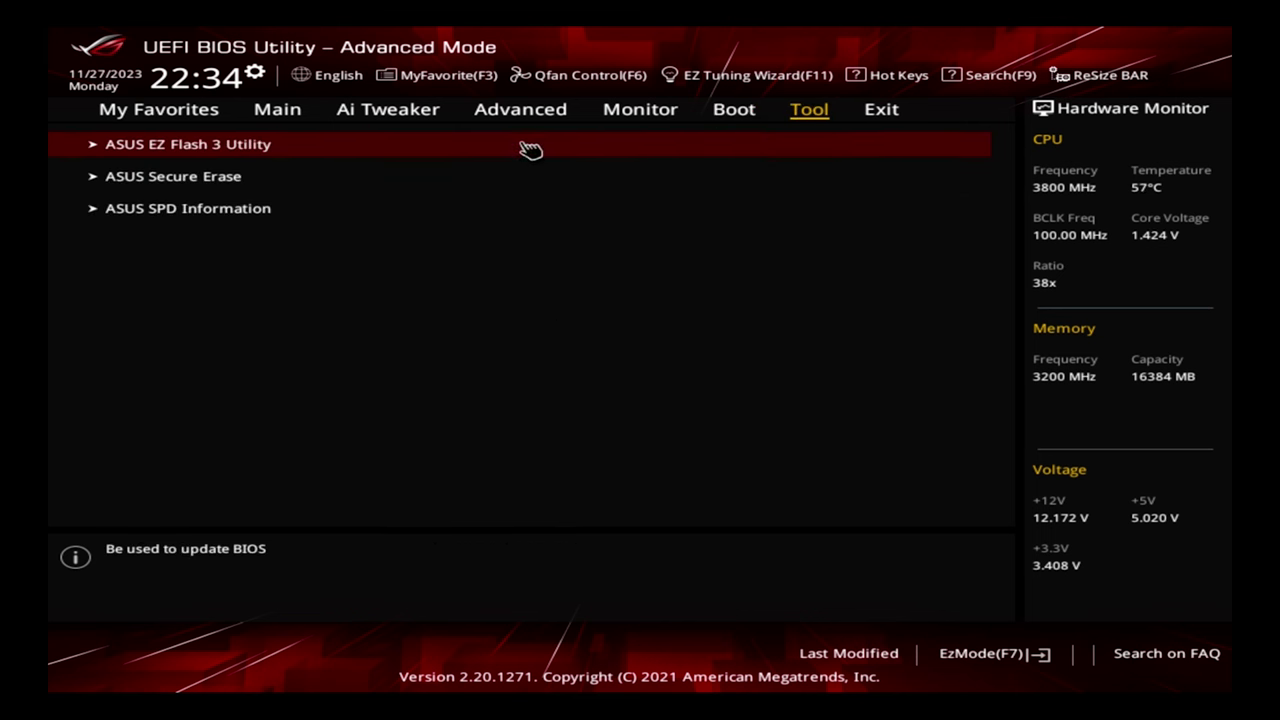
pyautogui.click(268, 146)
pyautogui.press('Escape')
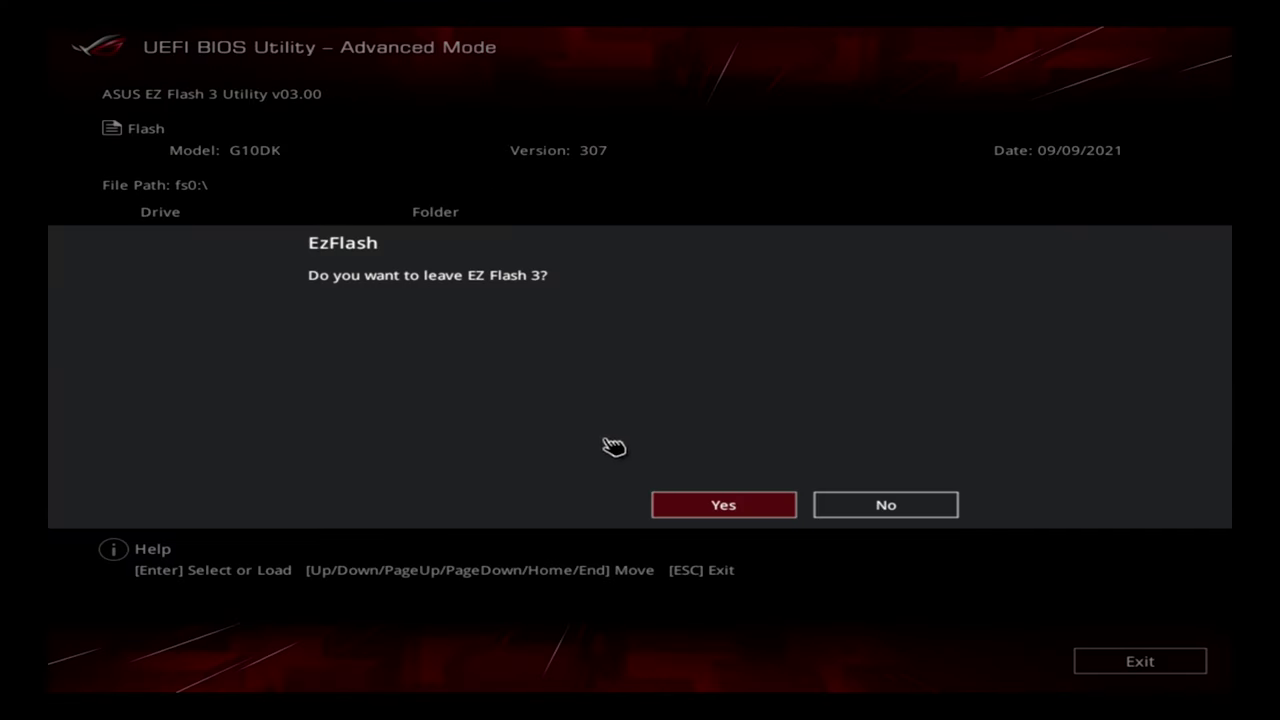
pyautogui.click(738, 505)
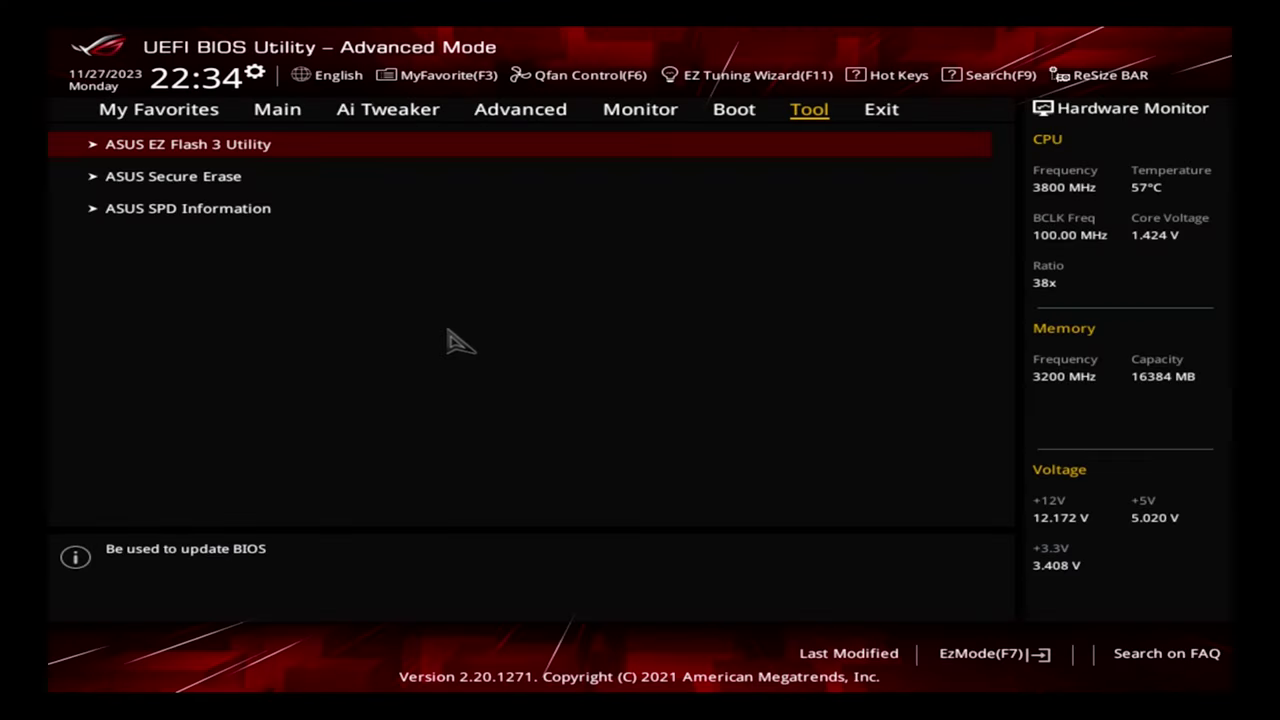
pyautogui.click(200, 177)
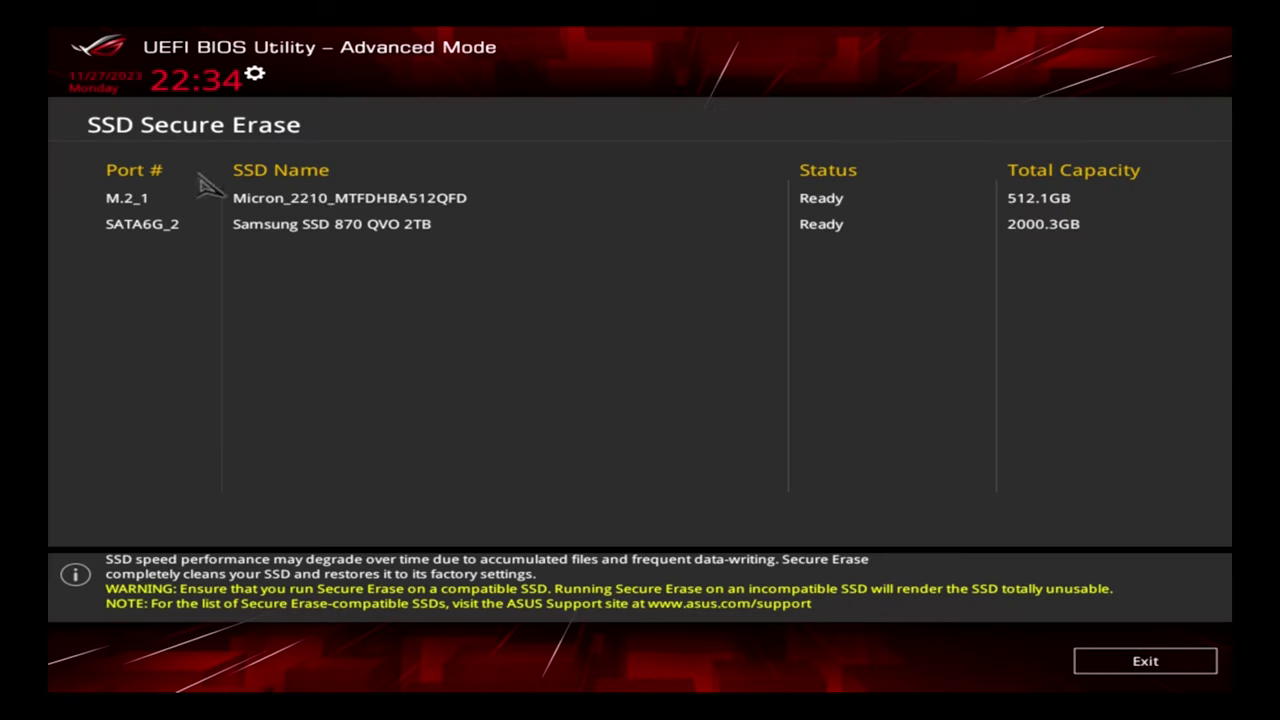
pyautogui.click(318, 228)
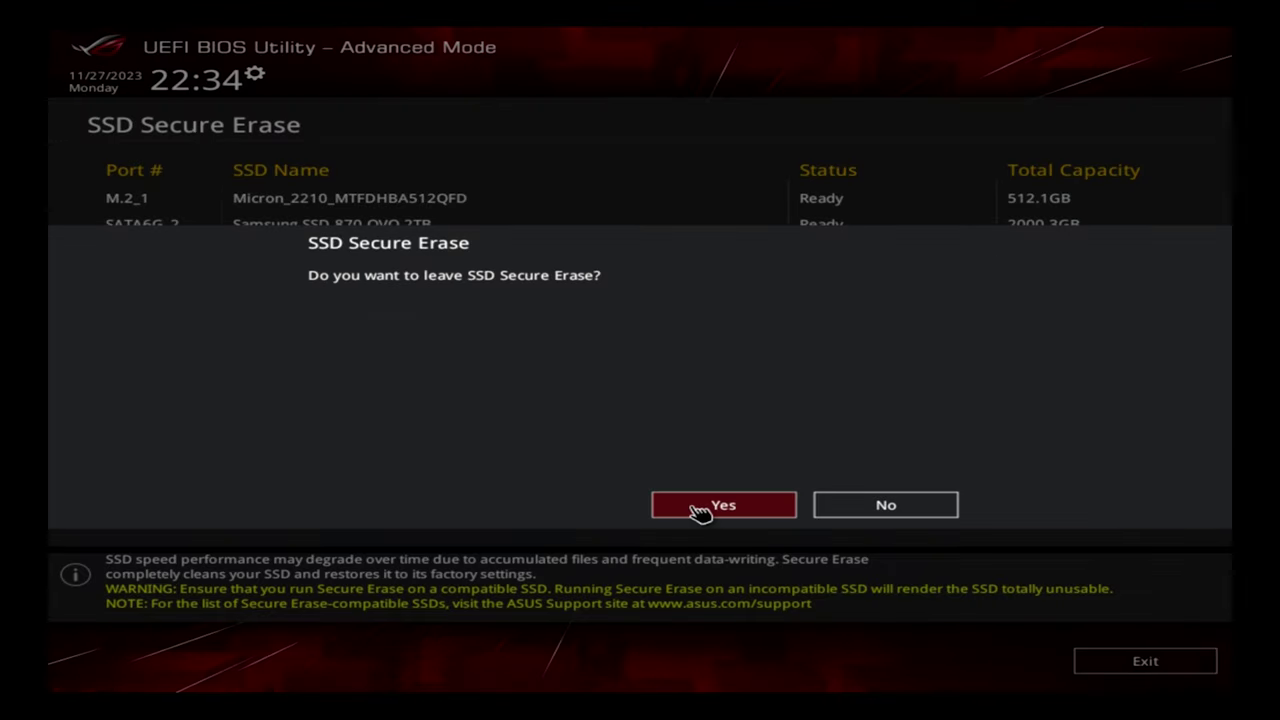
pyautogui.click(723, 507)
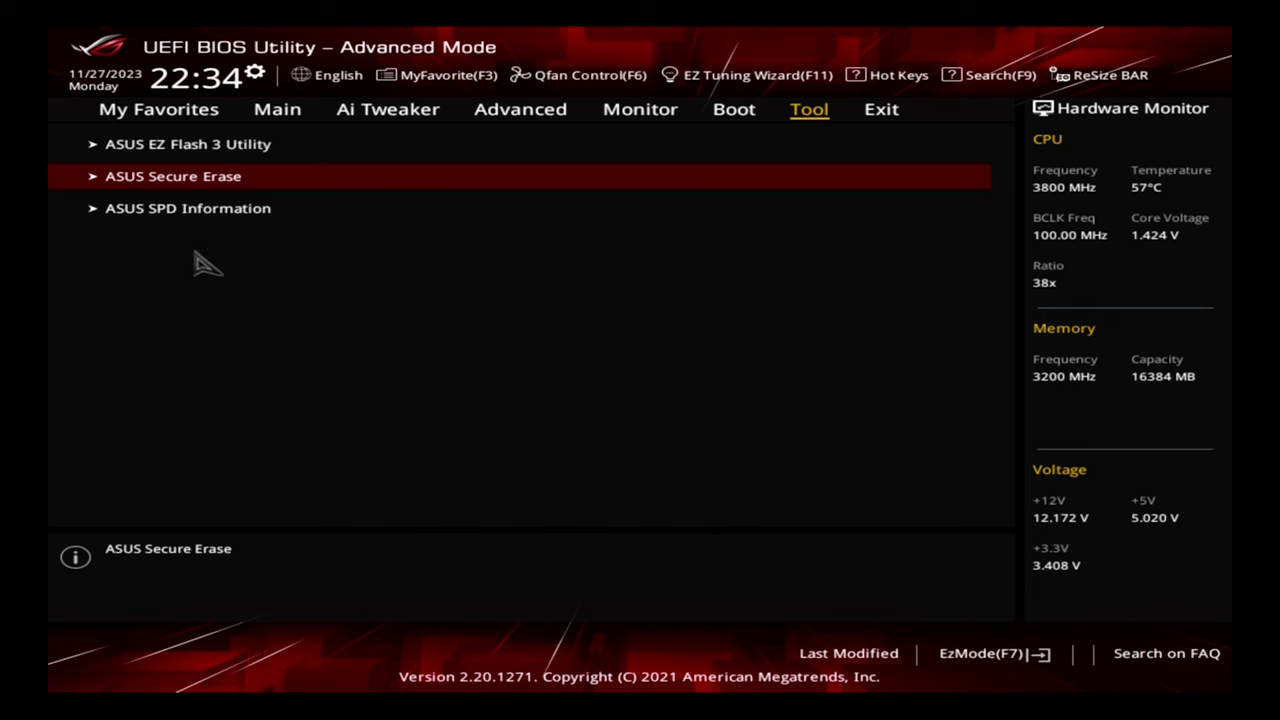
# In ASUS SPD Information, view the DIMM_A1, DIMM_B1 and DIMM_B2 module details, then switch to Exit.
pyautogui.click(150, 210)
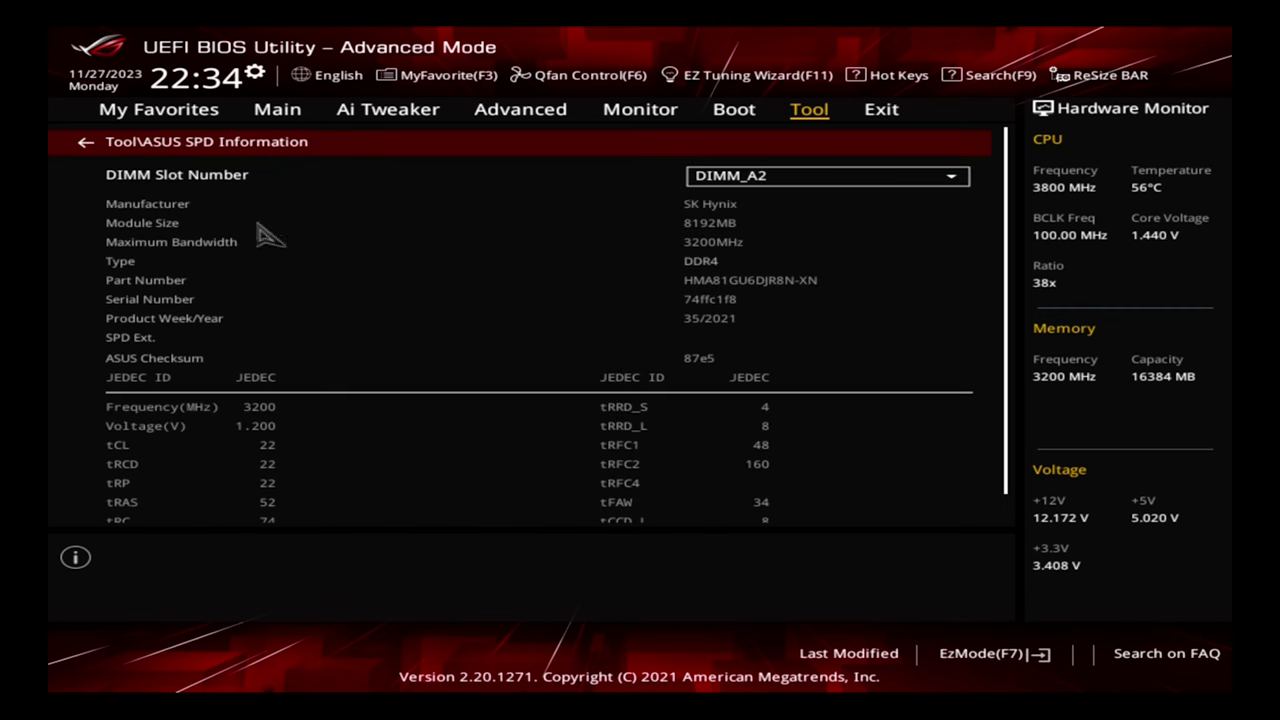
pyautogui.click(785, 175)
pyautogui.click(735, 203)
pyautogui.click(823, 175)
pyautogui.click(757, 244)
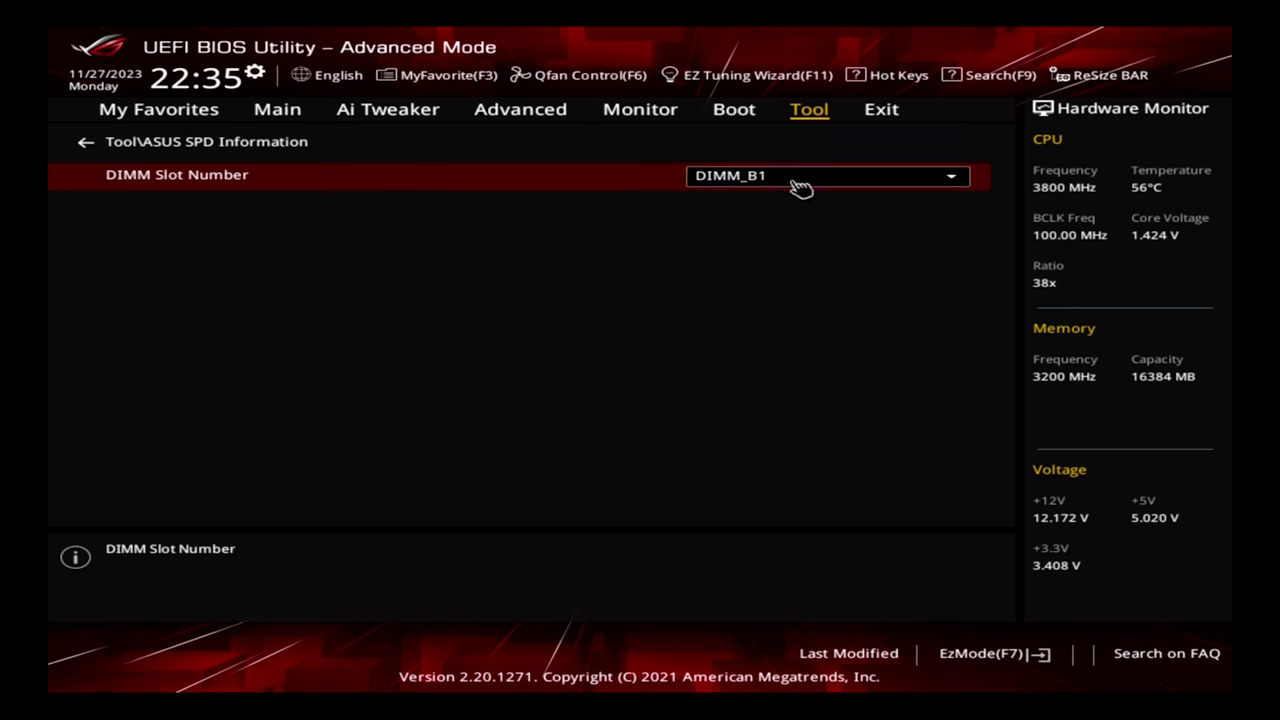
pyautogui.click(752, 183)
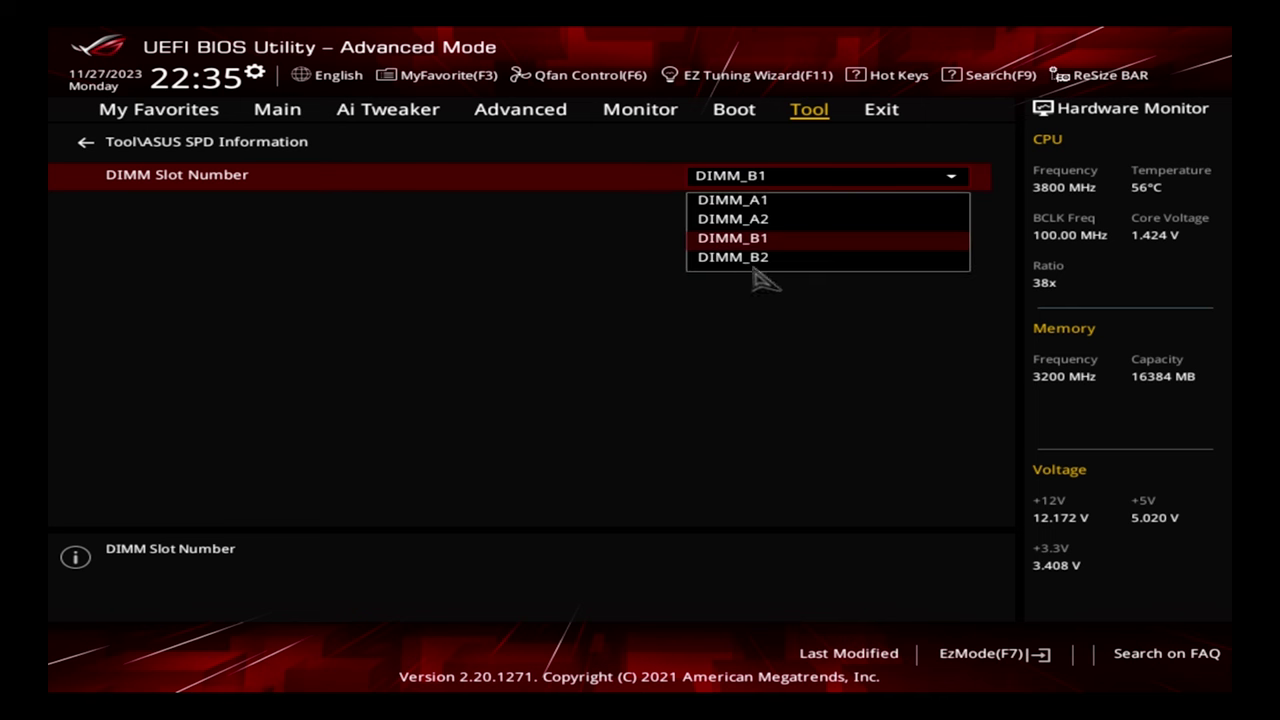
pyautogui.click(765, 259)
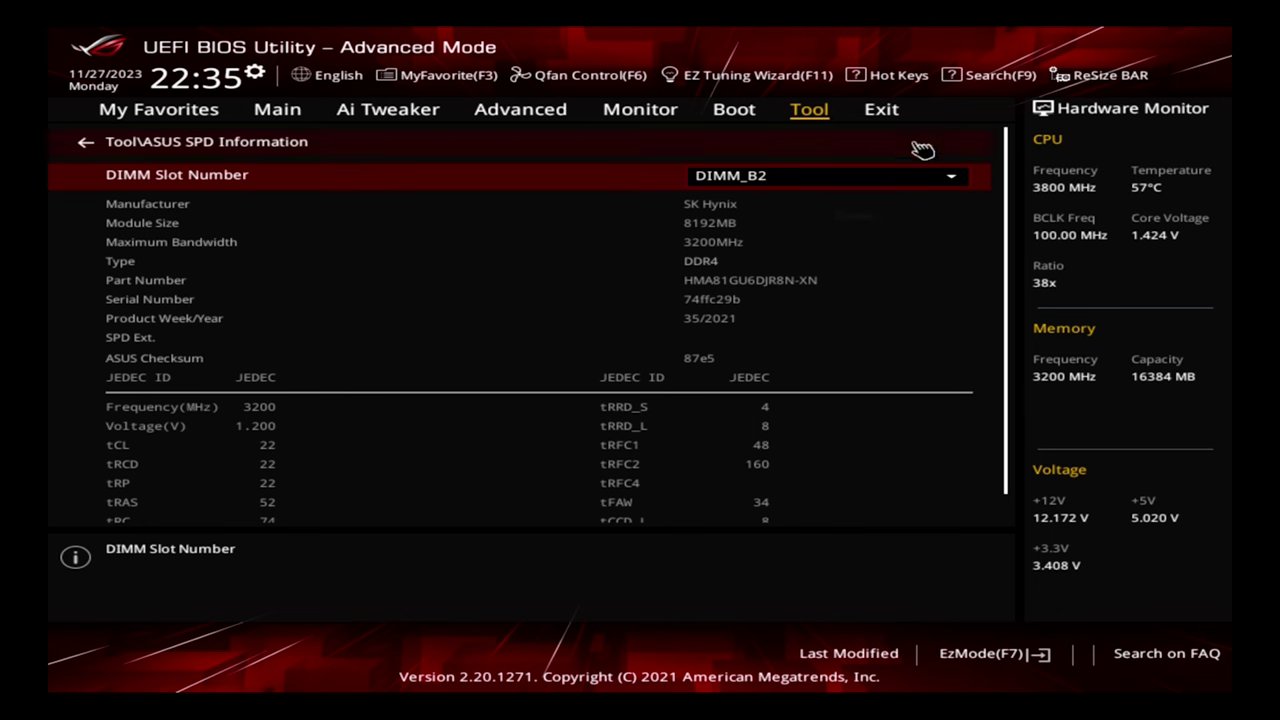
pyautogui.click(883, 112)
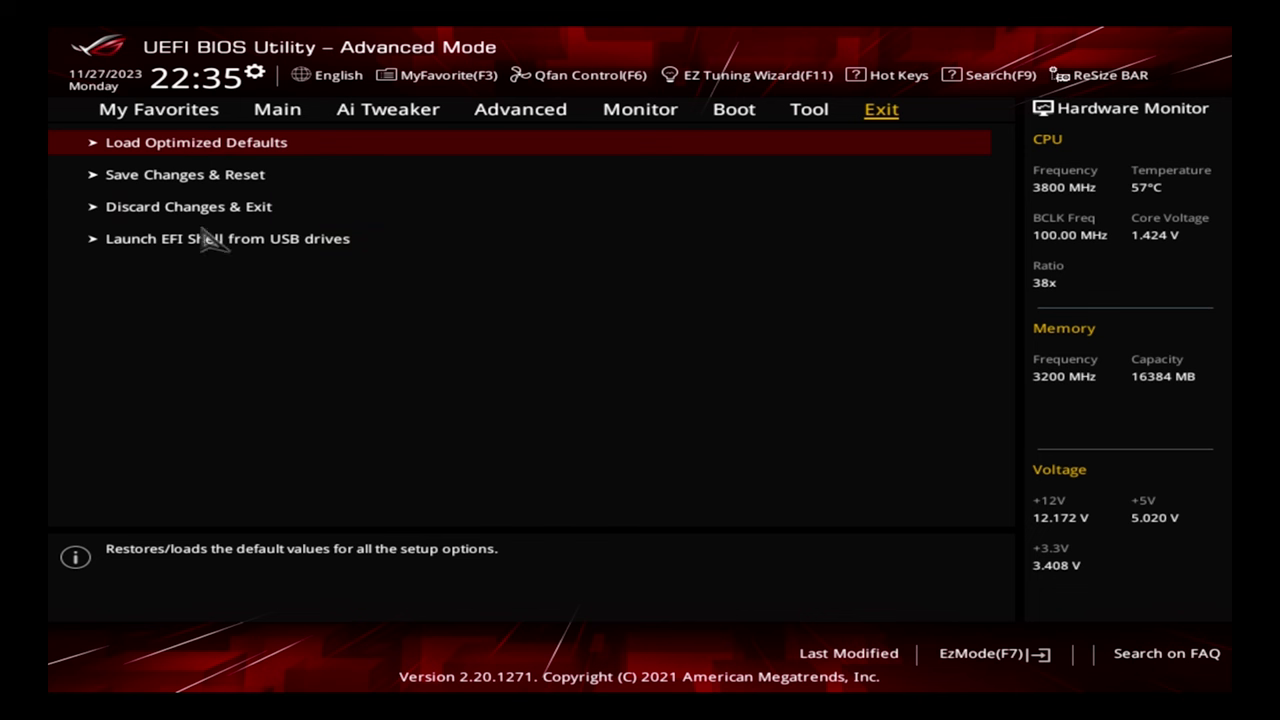
# Choose Save Changes & Reset to save the BIOS settings and reboot into Windows.
pyautogui.click(186, 180)
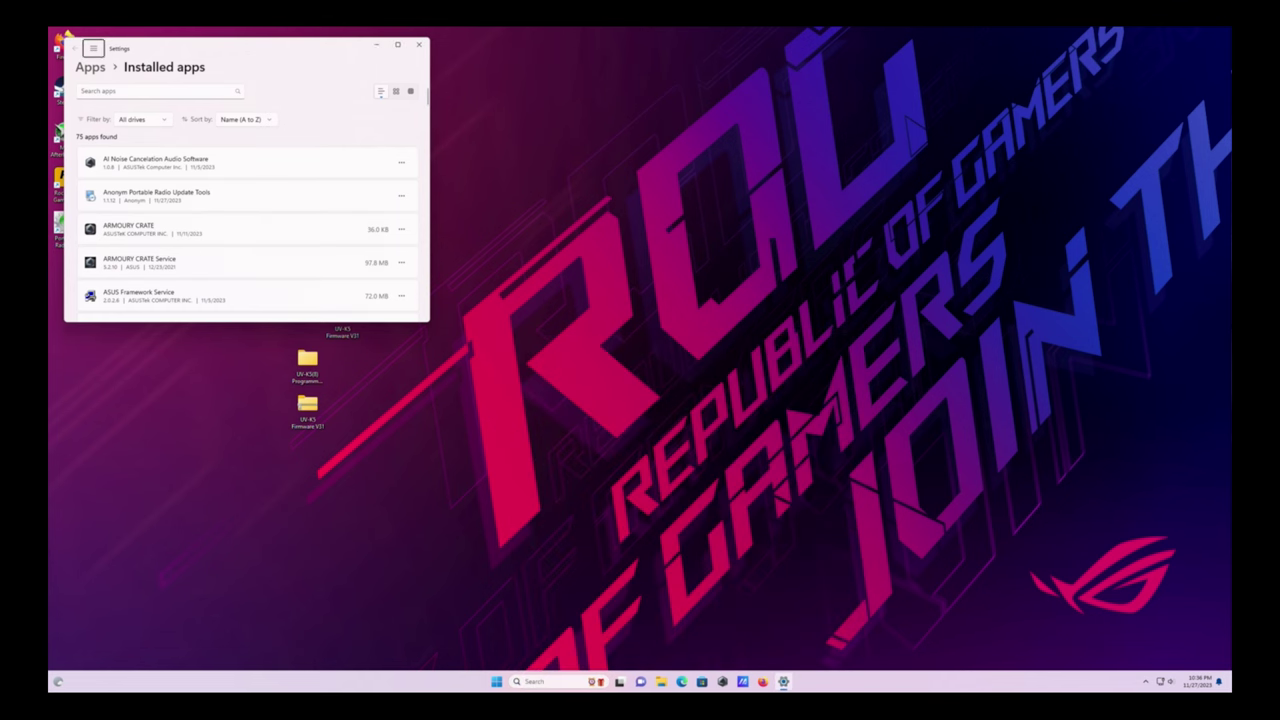
# Reopen Add or remove programs through a 'pro' taskbar search and drag the window larger.
pyautogui.click(418, 44)
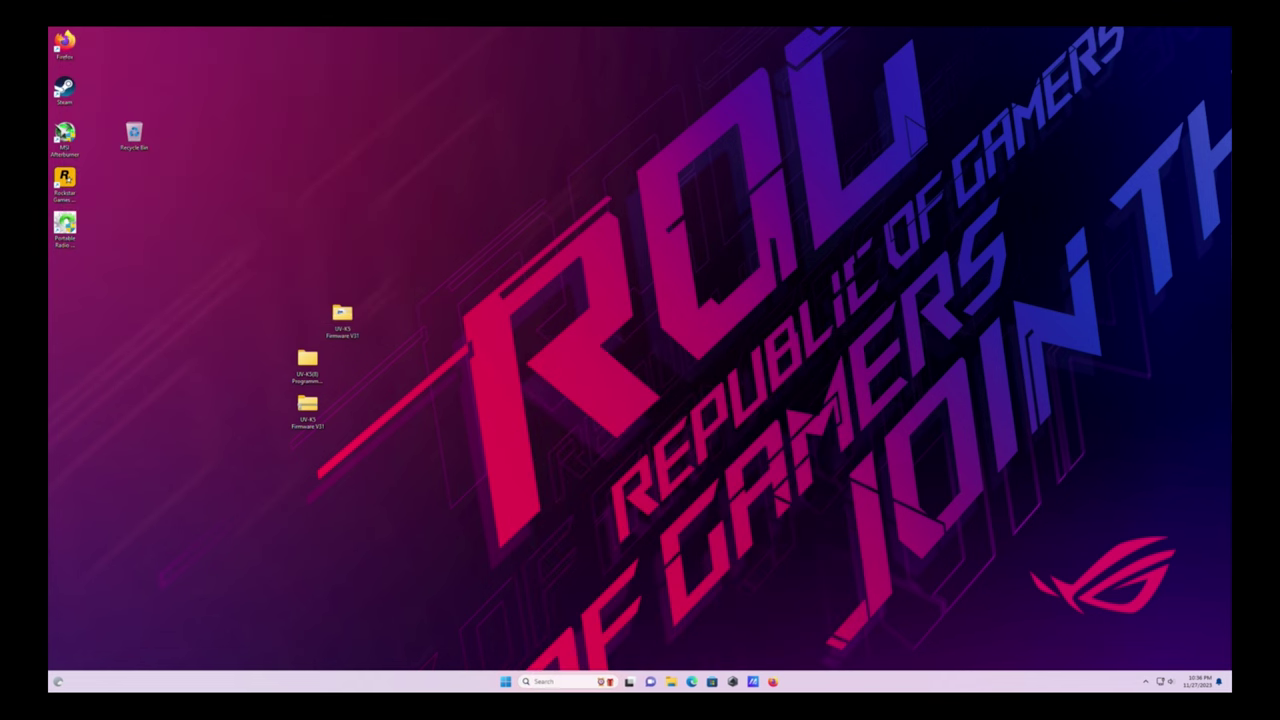
pyautogui.click(543, 681)
pyautogui.write('pro')
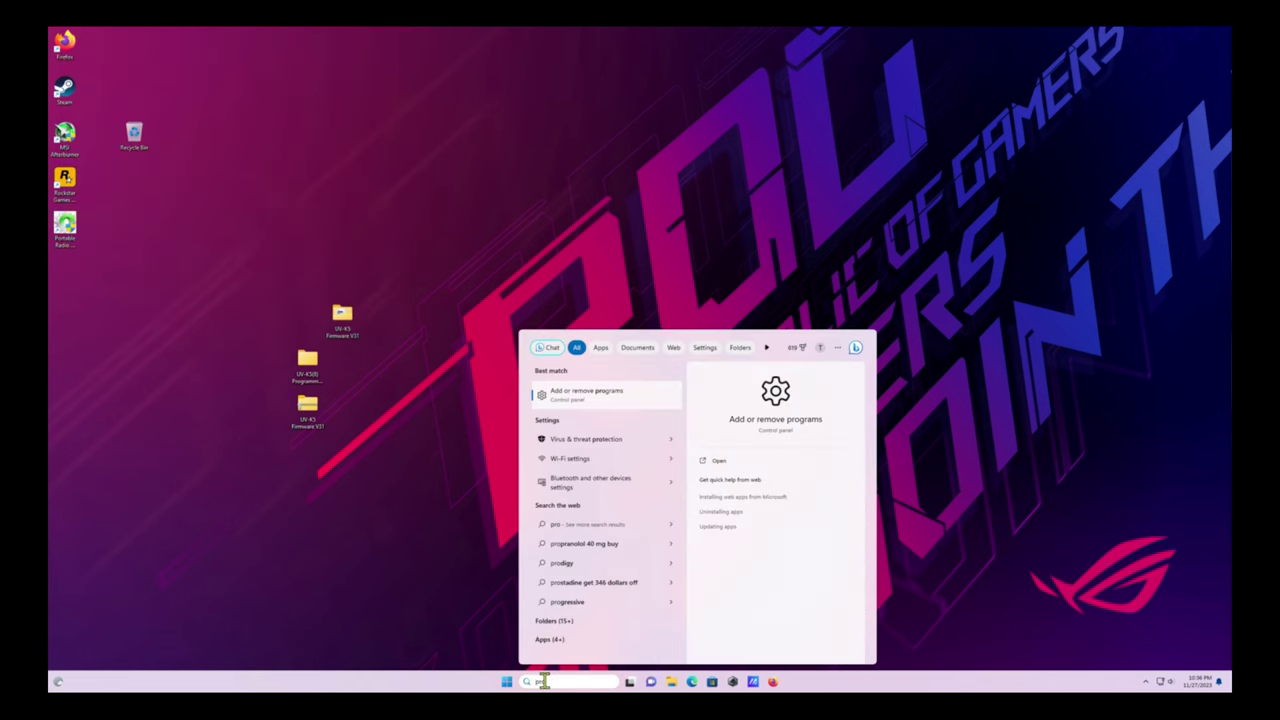
pyautogui.press('Return')
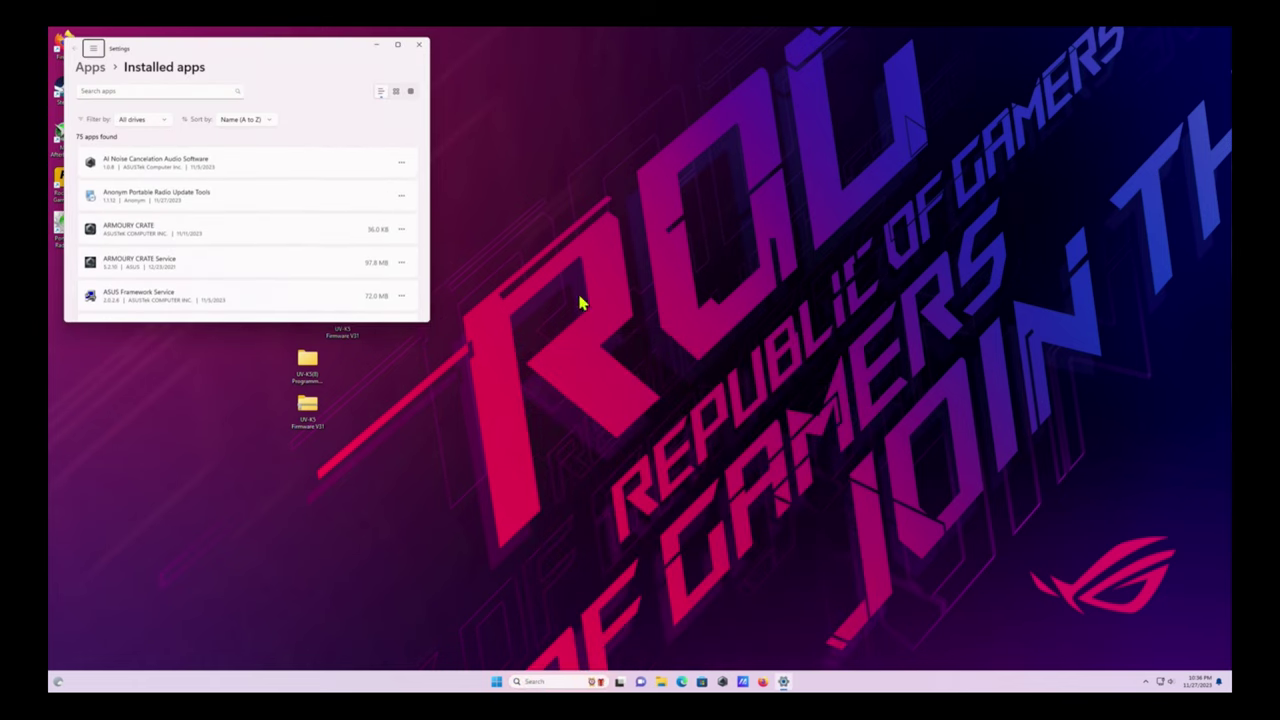
pyautogui.moveTo(425, 322); pyautogui.dragTo(697, 606)
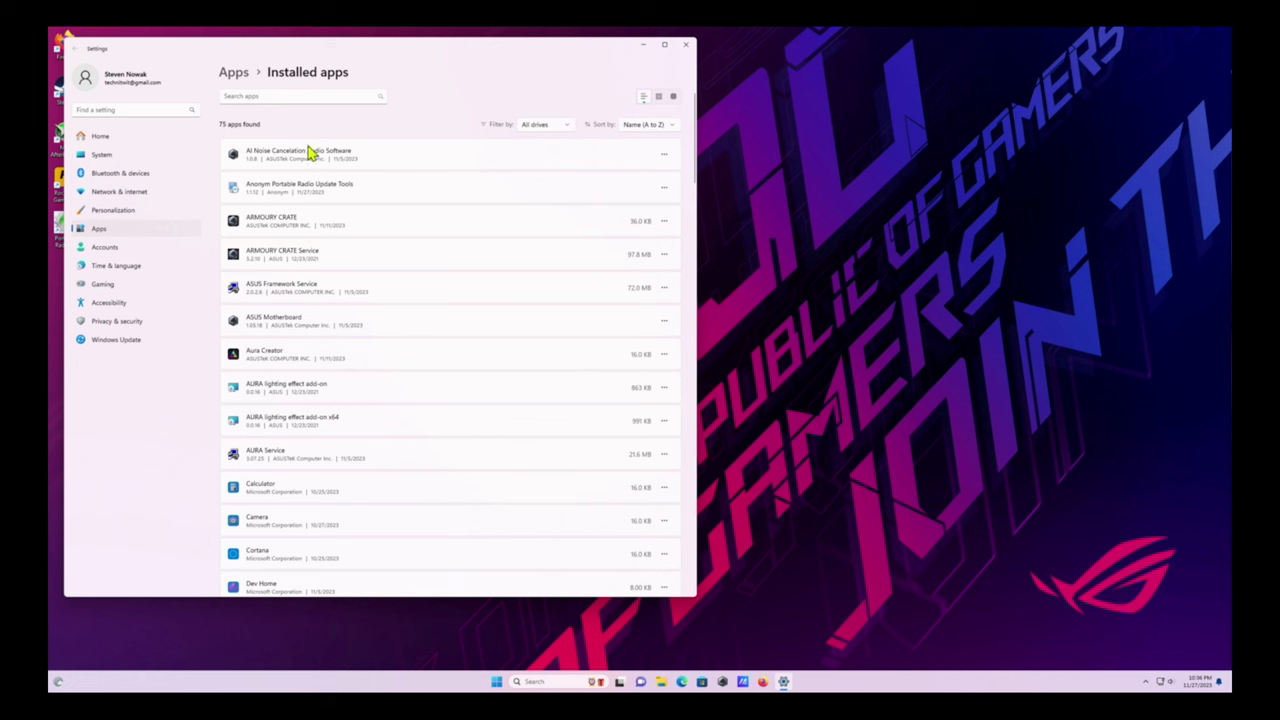
# Step down the installed apps list to Aura Creator and scroll further.
pyautogui.press('Down')
pyautogui.press('Down')
pyautogui.press('Down')
pyautogui.press('Down')
pyautogui.press('Down')
pyautogui.press('Down')
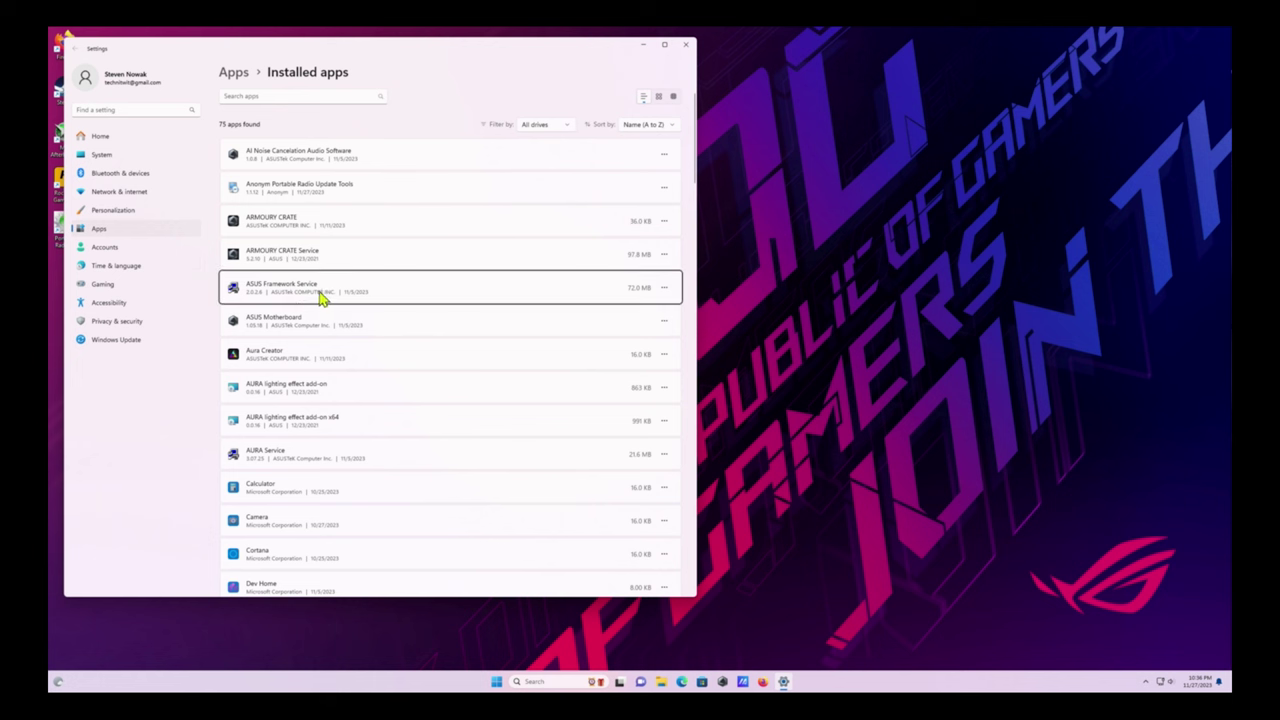
pyautogui.press('Down')
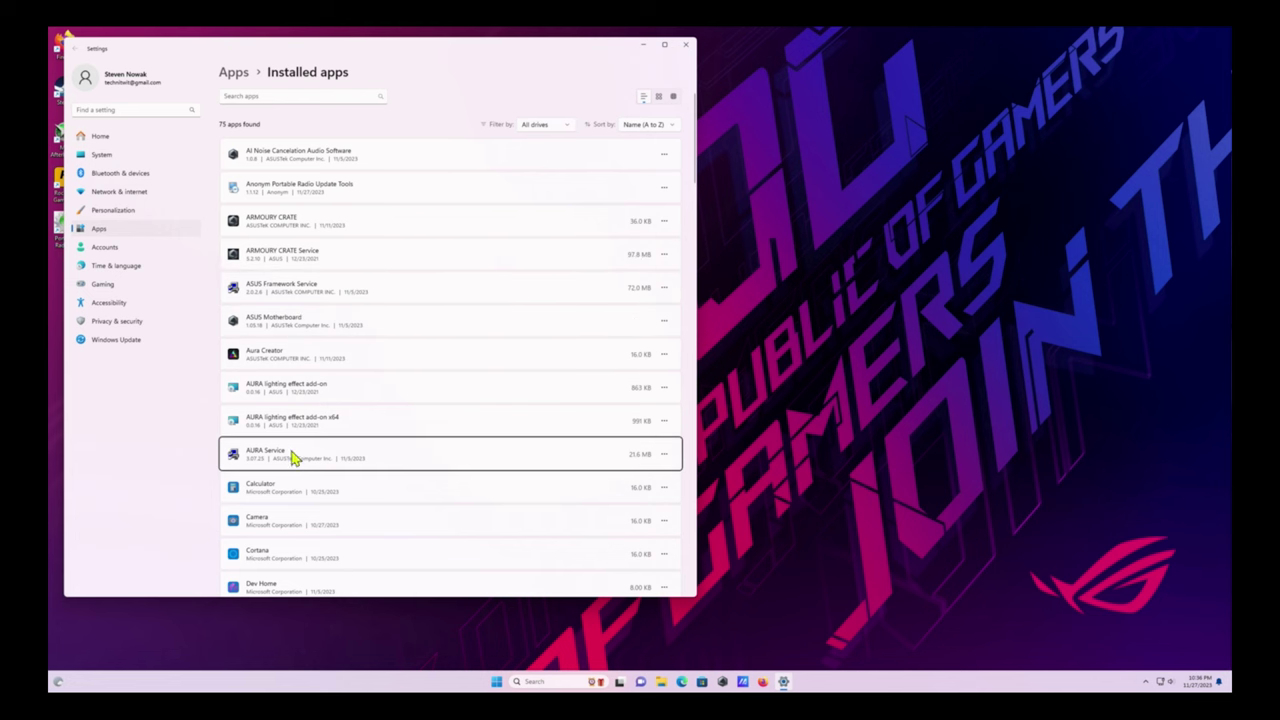
pyautogui.scroll(-2, 286, 500)
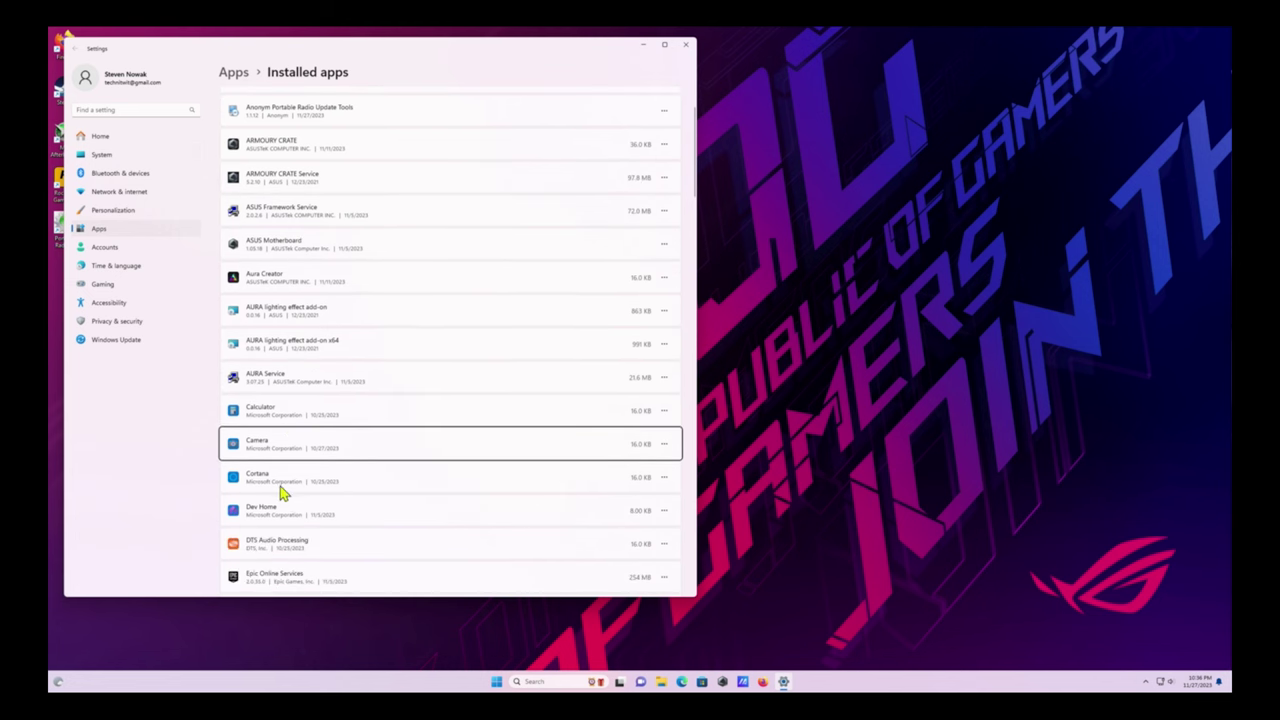